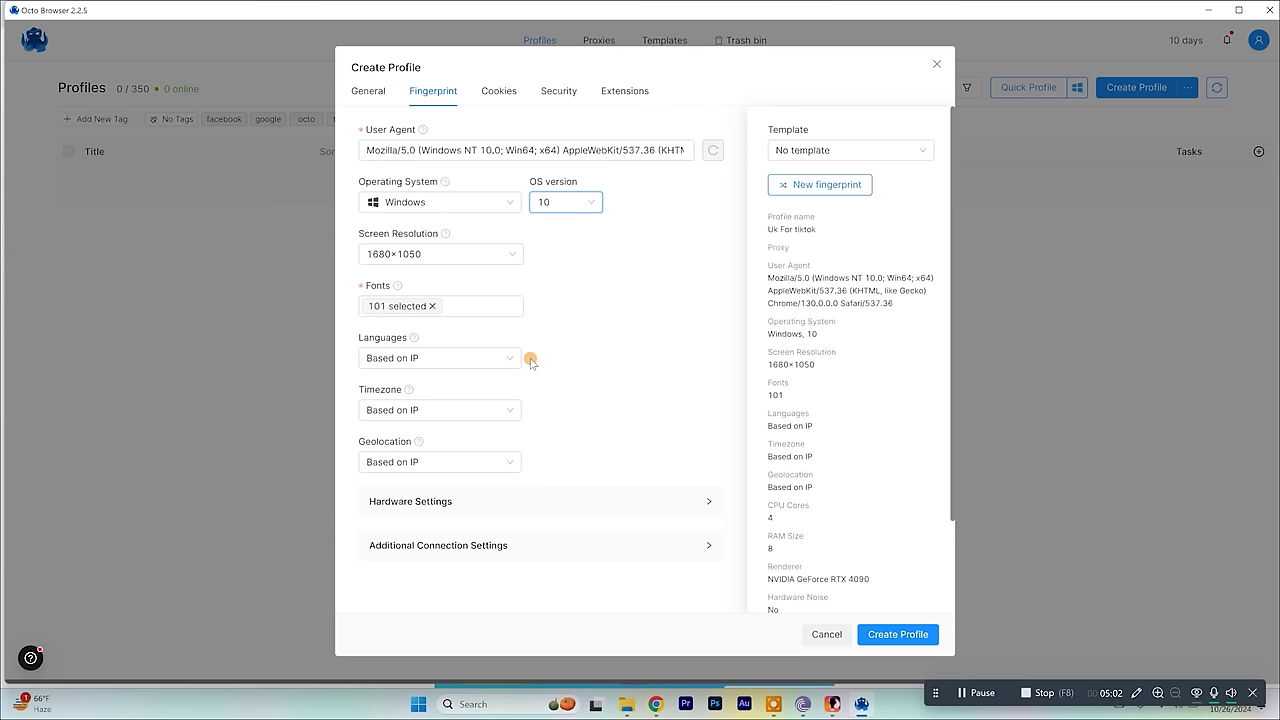
# Set the profile's screen resolution to 1920×1080.
pyautogui.click(505, 257)
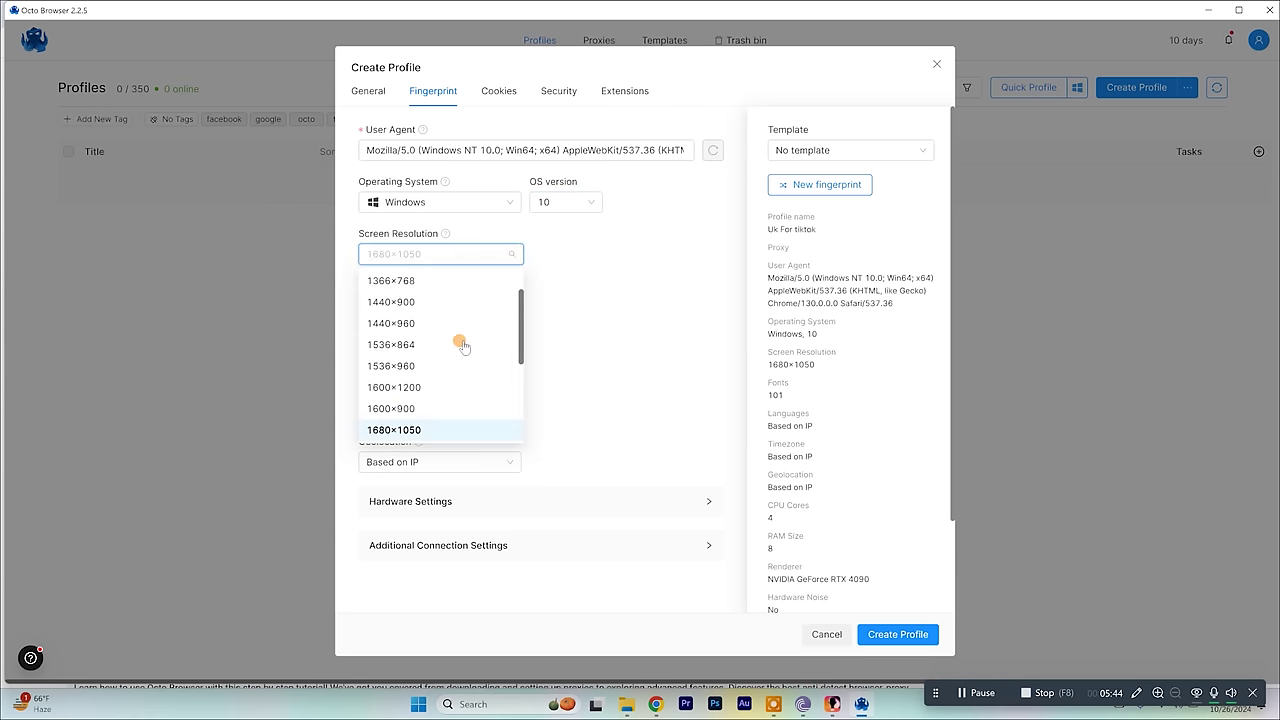
pyautogui.scroll(-2, 450, 405)
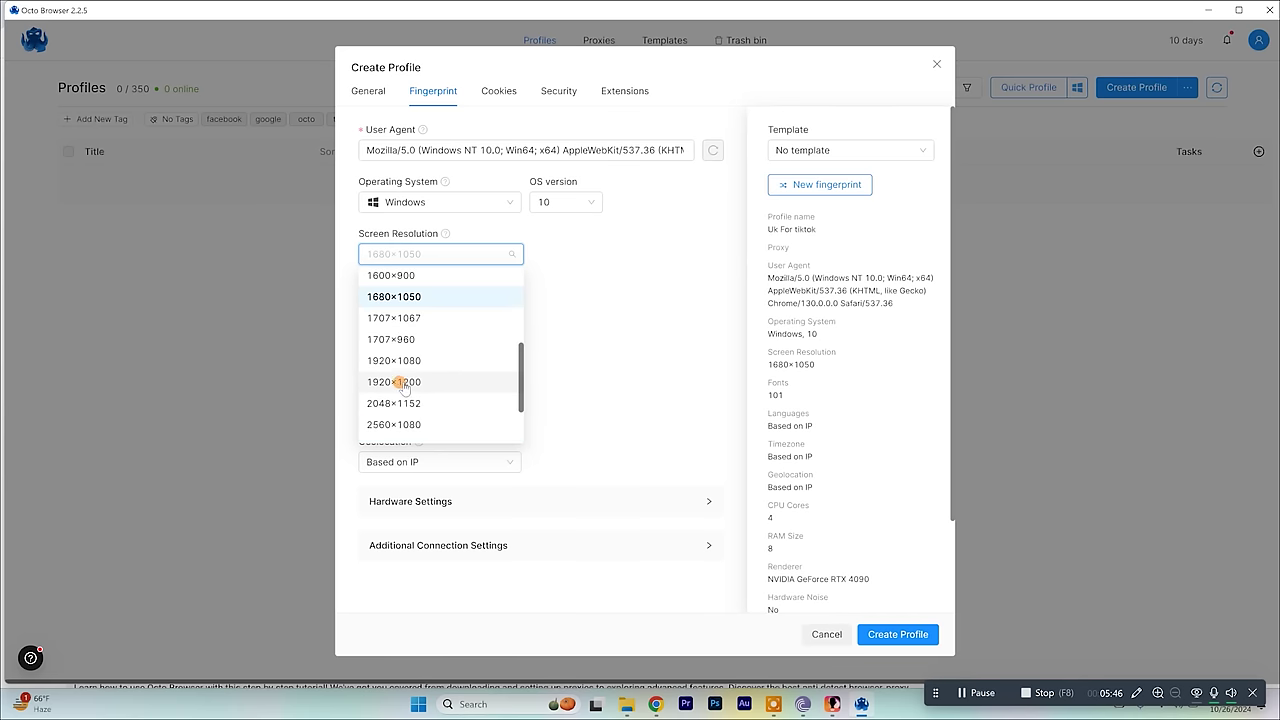
pyautogui.click(434, 366)
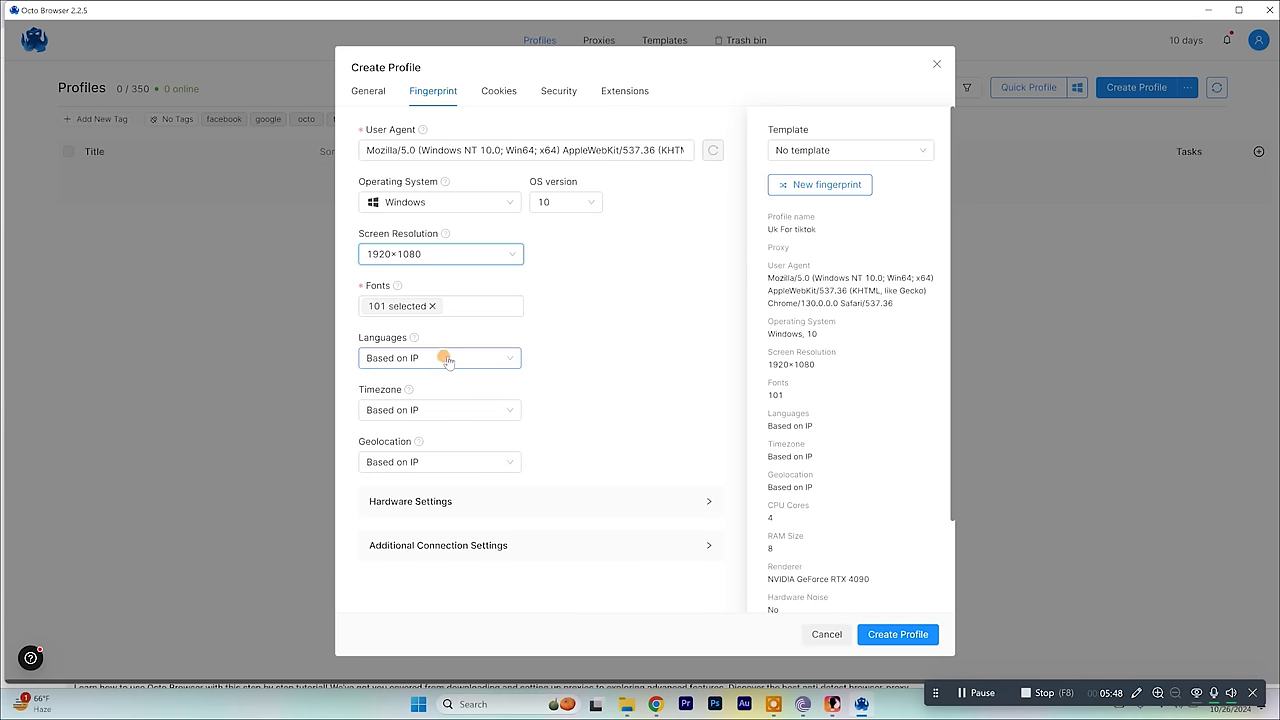
pyautogui.click(577, 318)
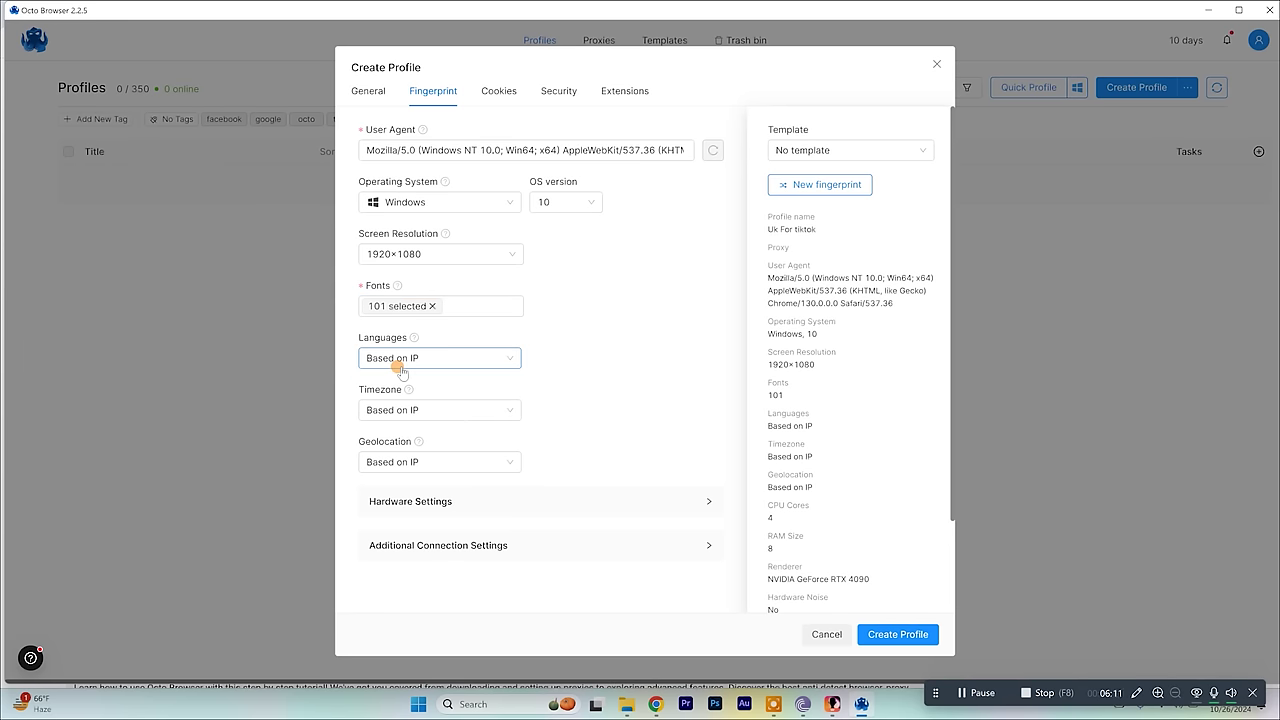
# Keep languages, timezone and geolocation based on IP, and expand Hardware Settings.
pyautogui.click(400, 362)
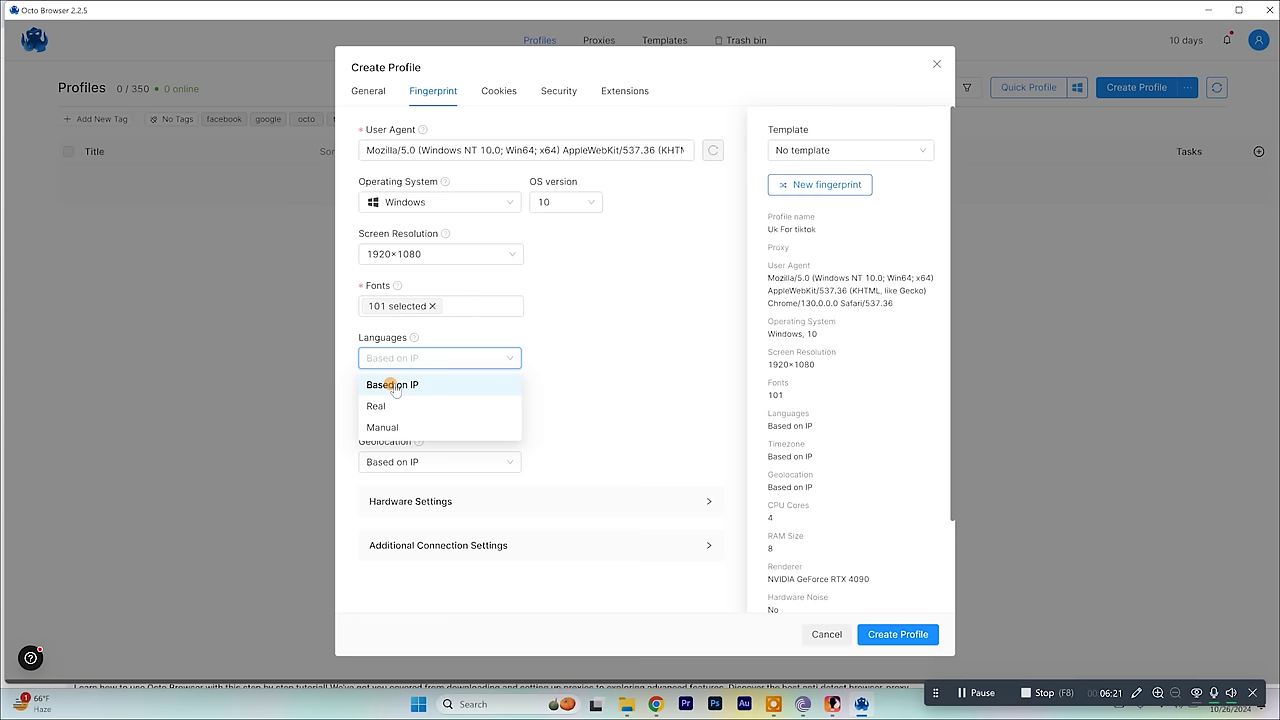
pyautogui.click(394, 386)
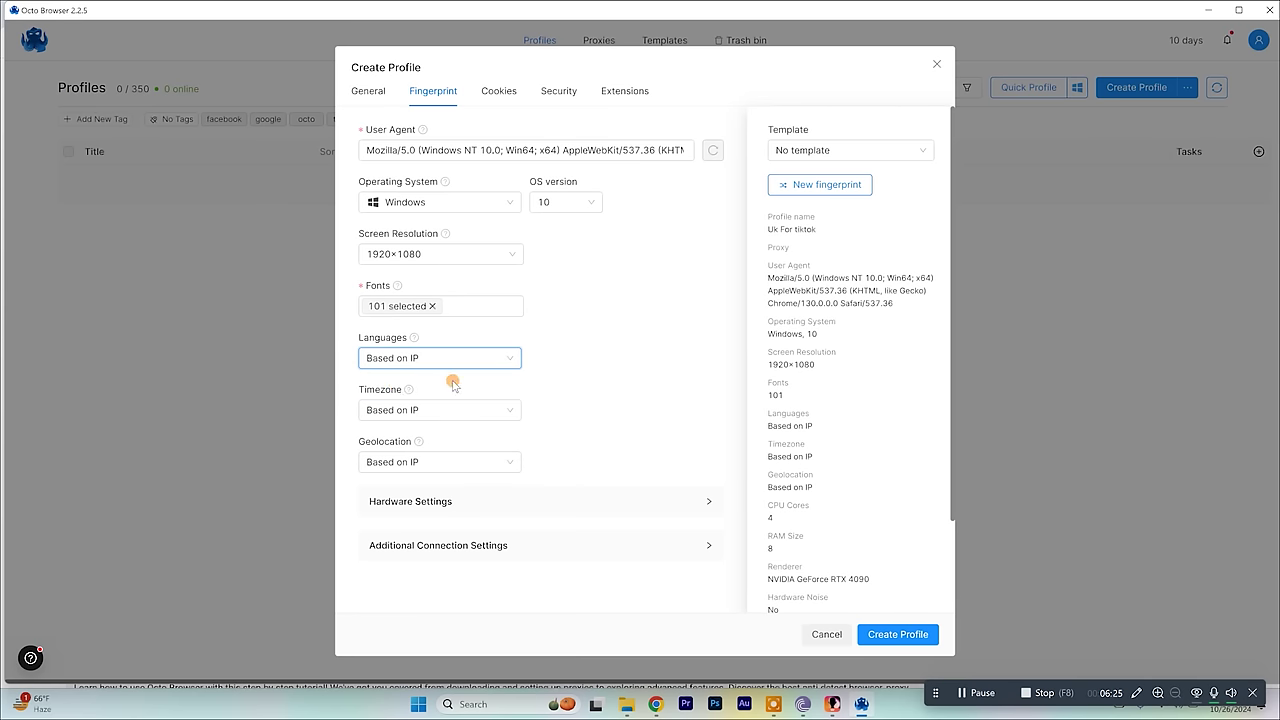
pyautogui.click(443, 410)
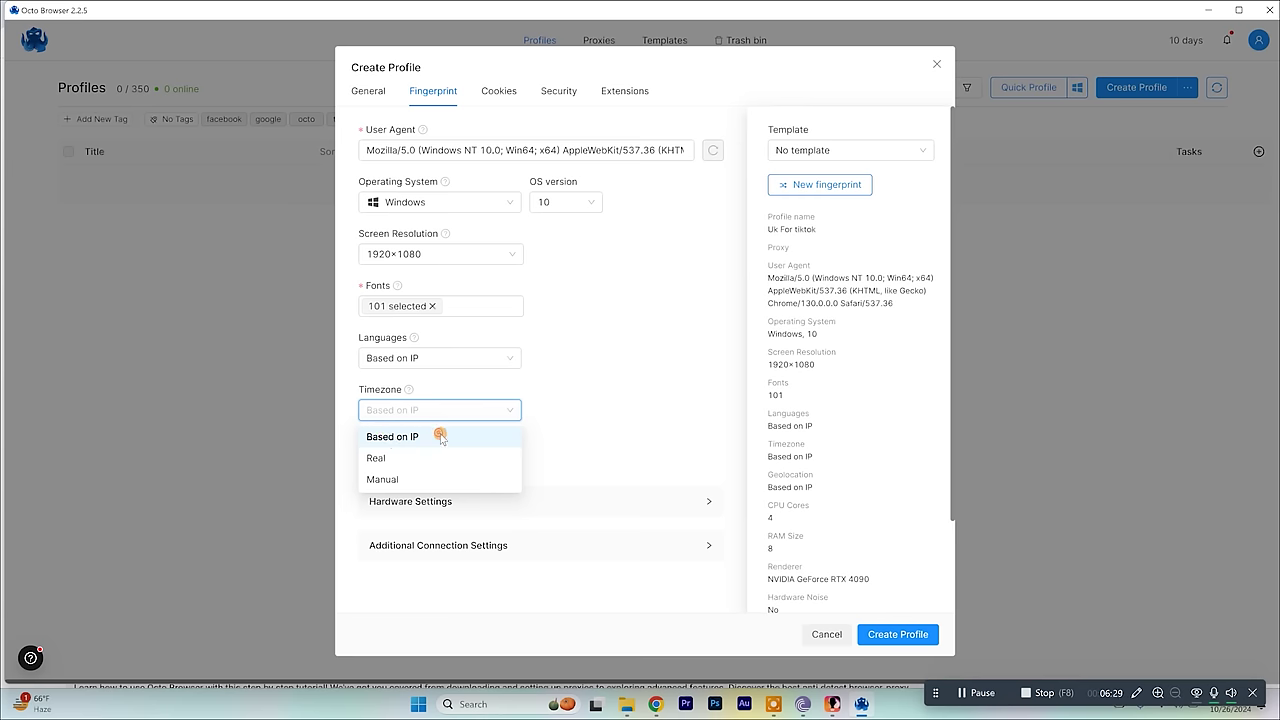
pyautogui.click(437, 437)
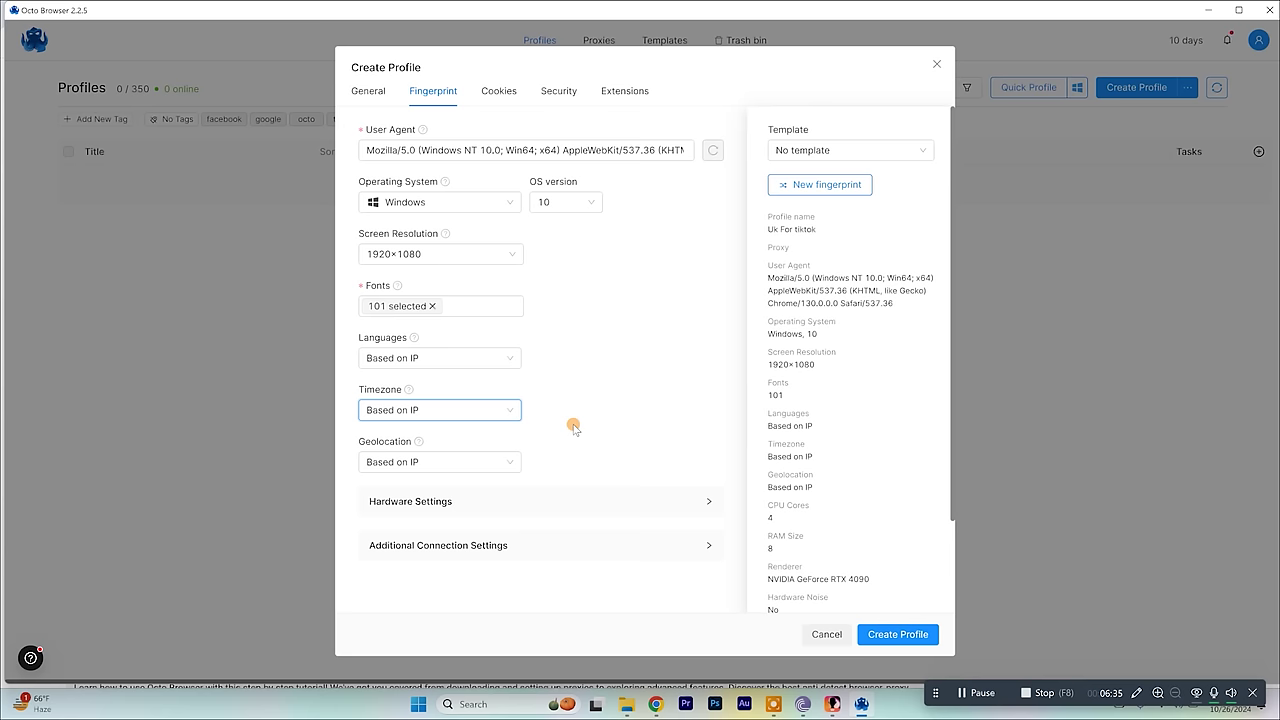
pyautogui.click(486, 461)
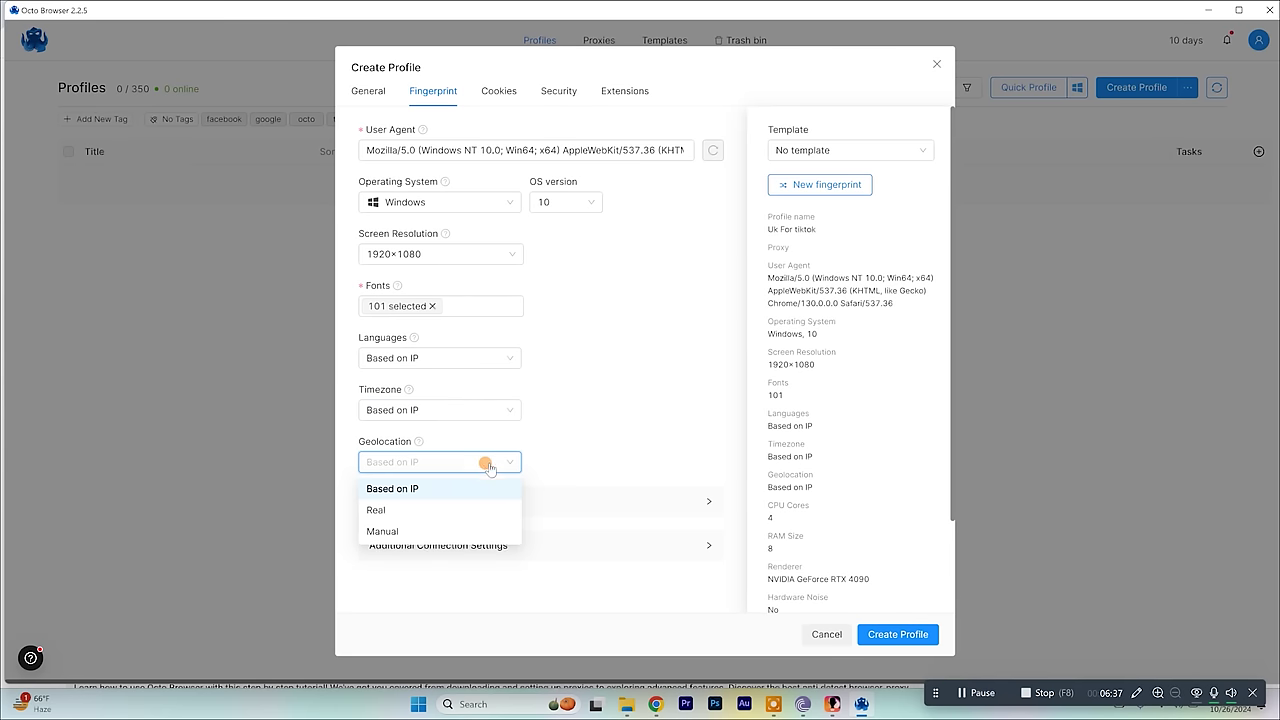
pyautogui.click(447, 486)
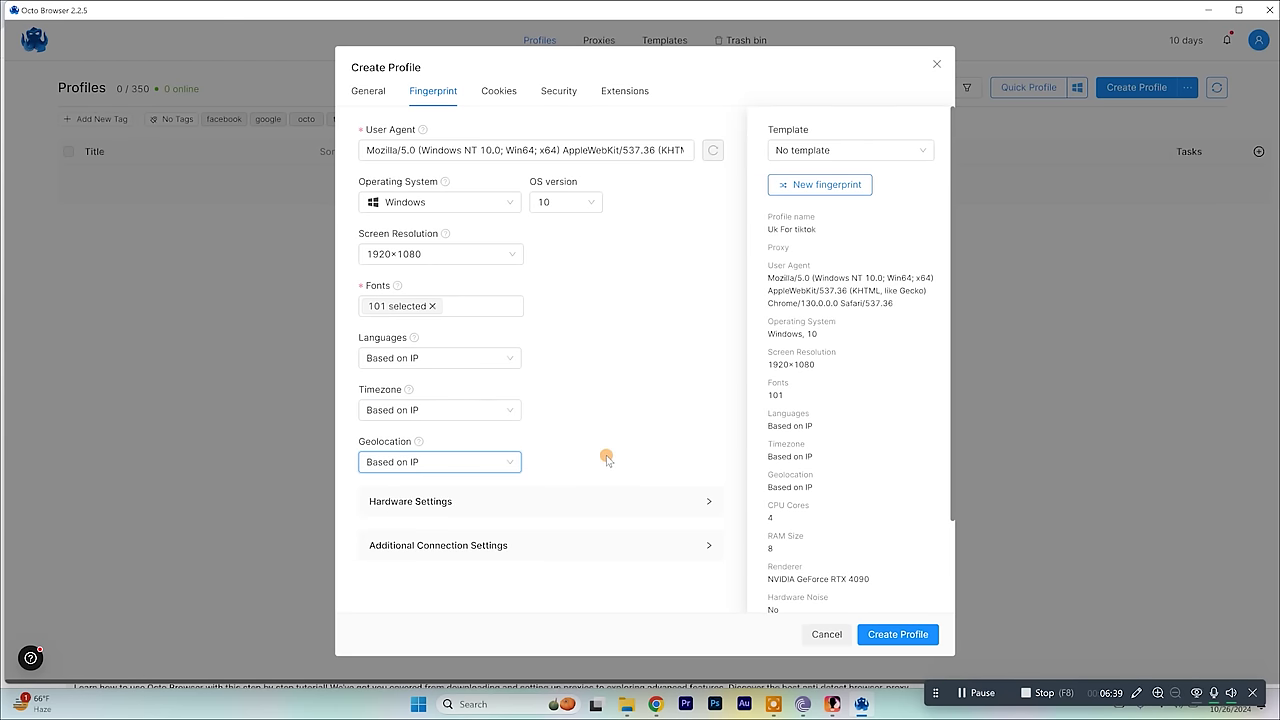
pyautogui.click(603, 503)
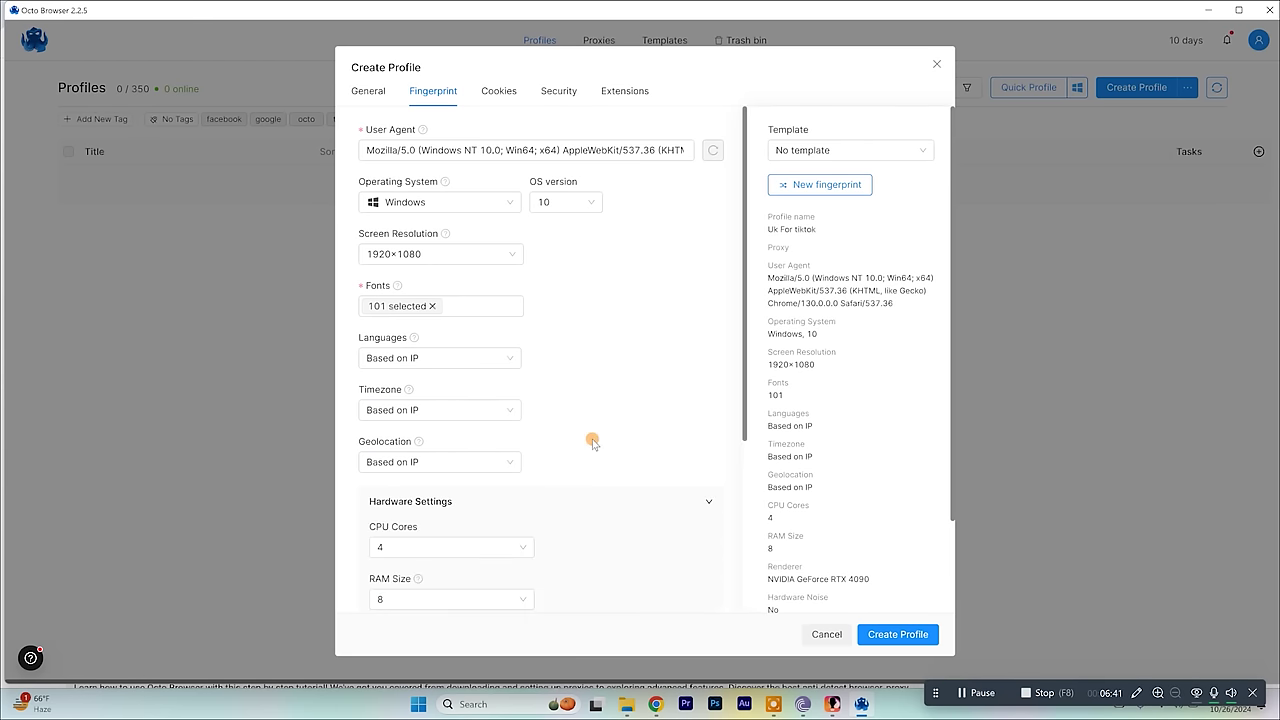
pyautogui.scroll(-3, 592, 440)
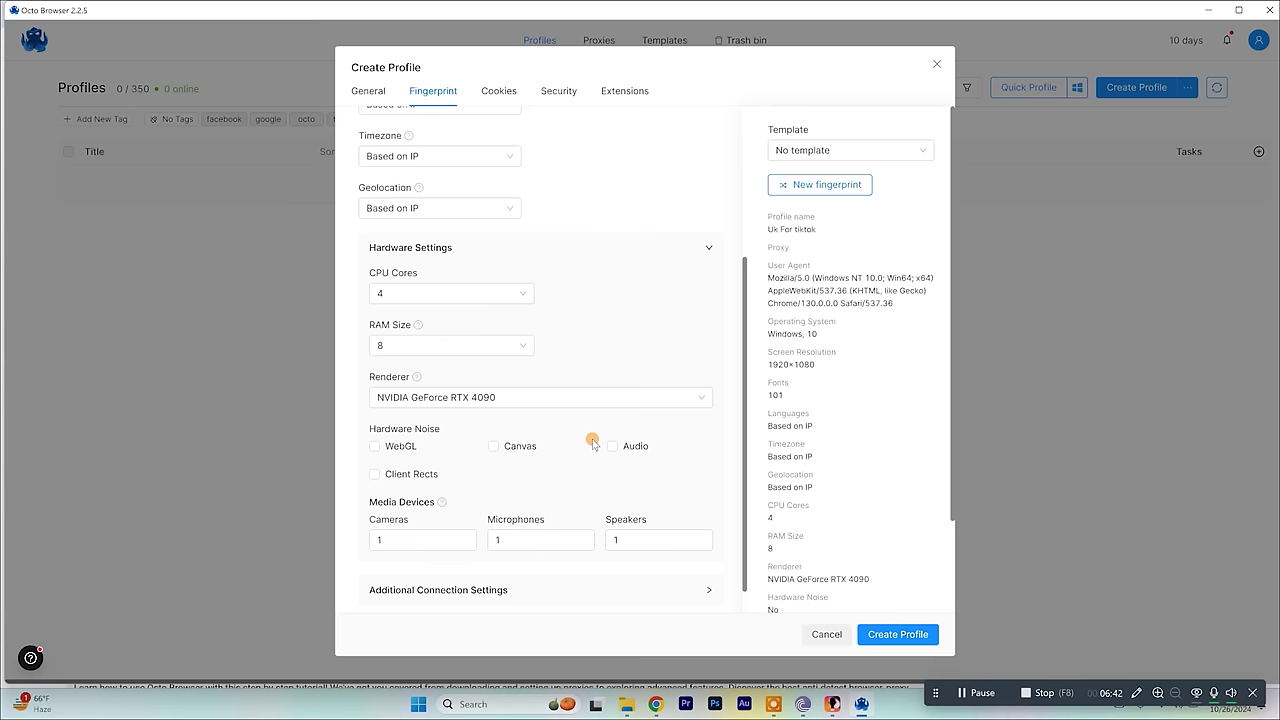
# Give the profile 8 CPU cores in the hardware settings.
pyautogui.click(410, 286)
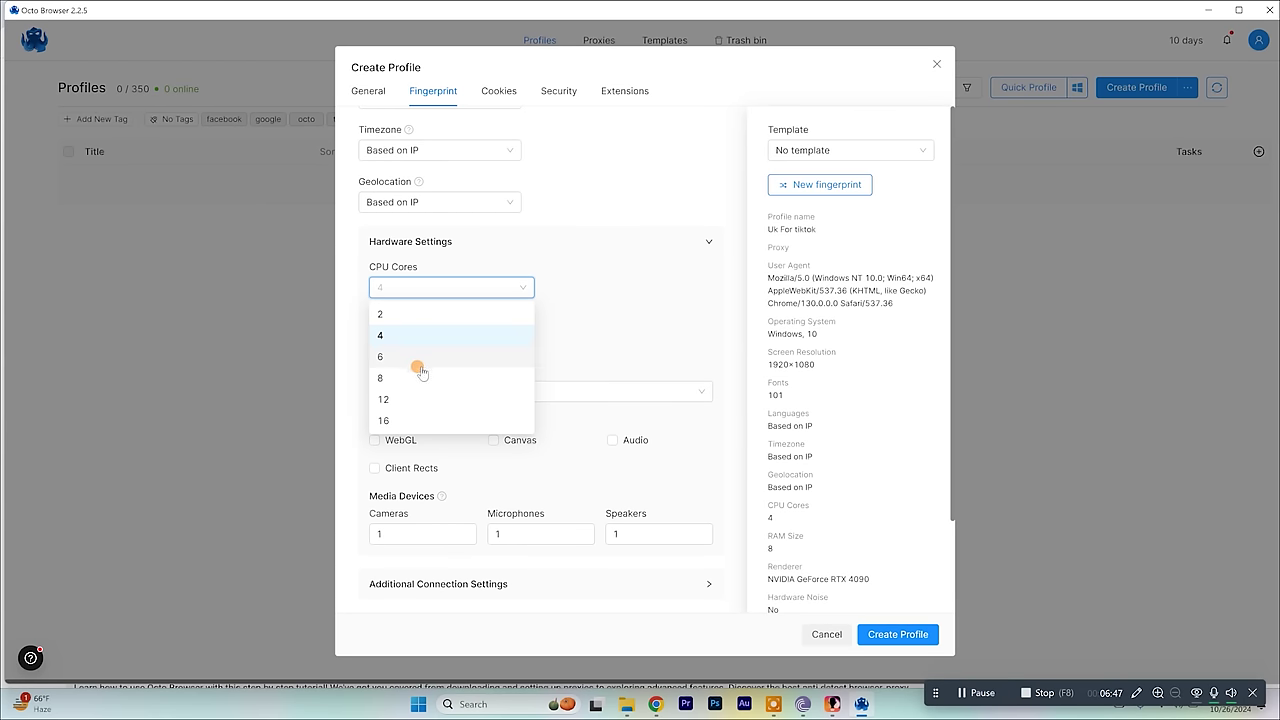
pyautogui.click(454, 372)
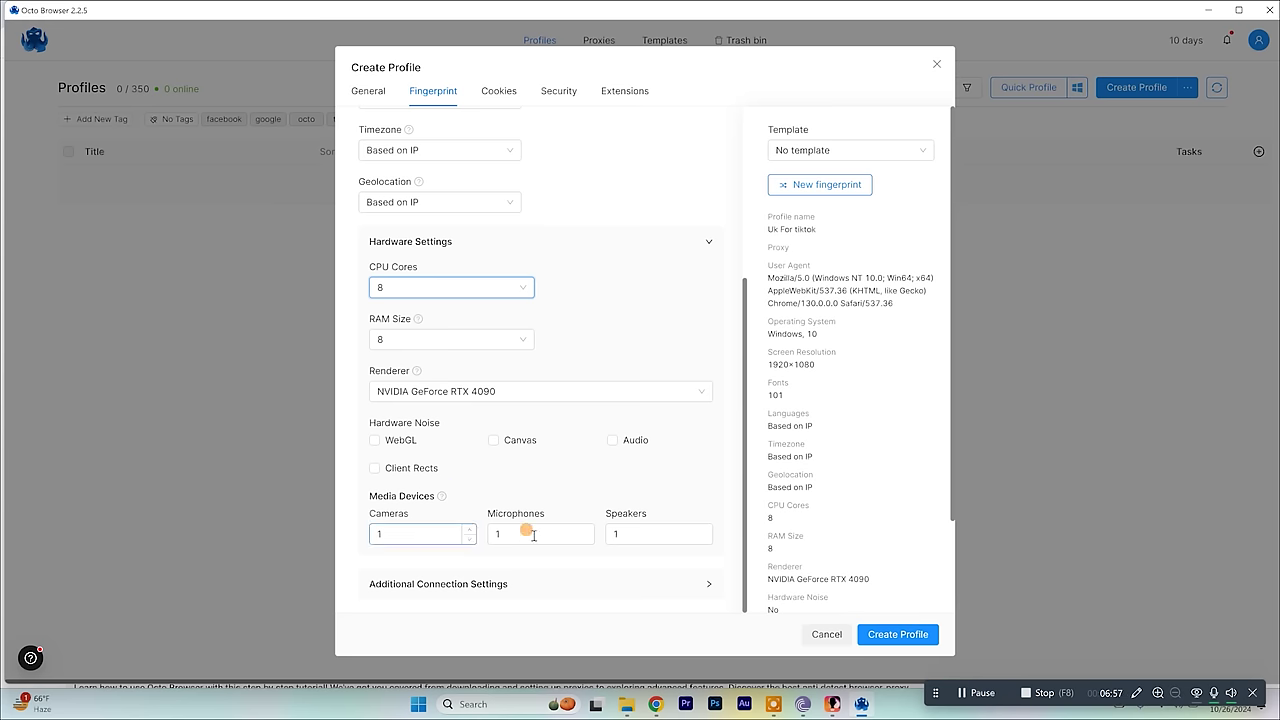
pyautogui.click(622, 534)
pyautogui.click(476, 488)
pyautogui.scroll(2, 485, 500)
pyautogui.scroll(-2, 490, 510)
# Expand Additional Connection Settings, then go to the profile's Cookies settings.
pyautogui.click(525, 584)
pyautogui.scroll(-1, 525, 535)
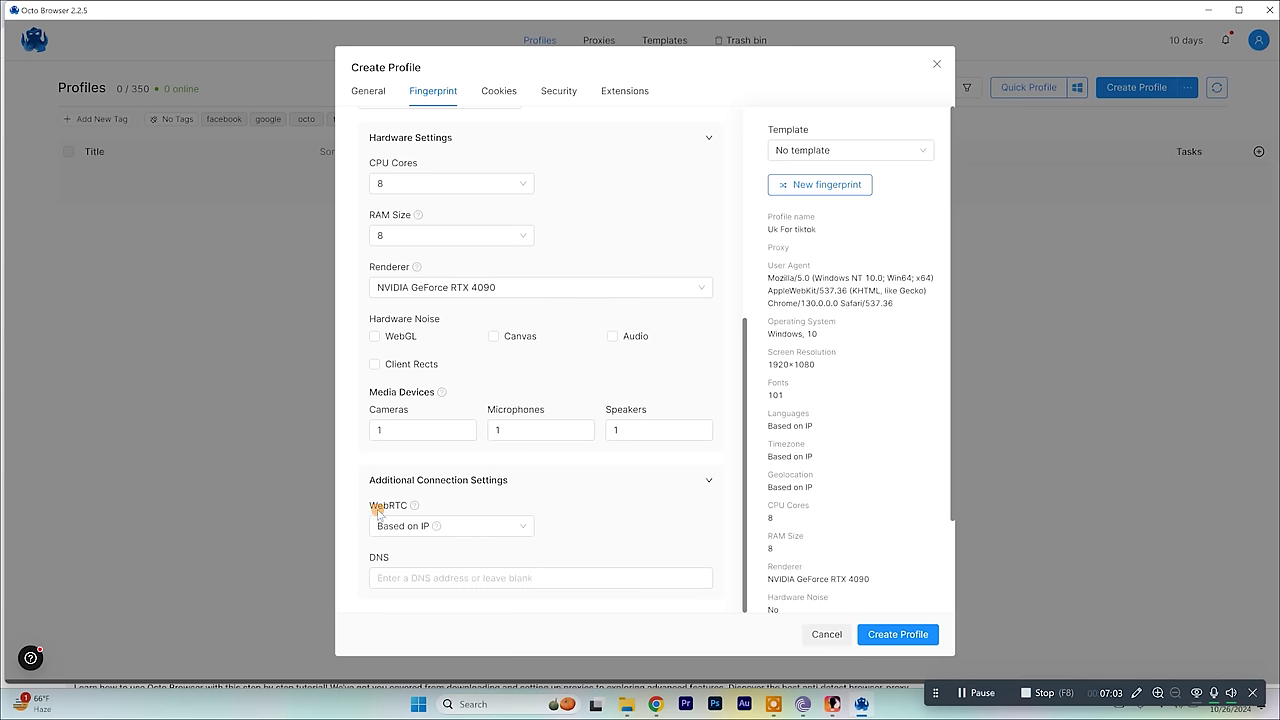
pyautogui.click(470, 574)
pyautogui.click(472, 614)
pyautogui.scroll(4, 565, 533)
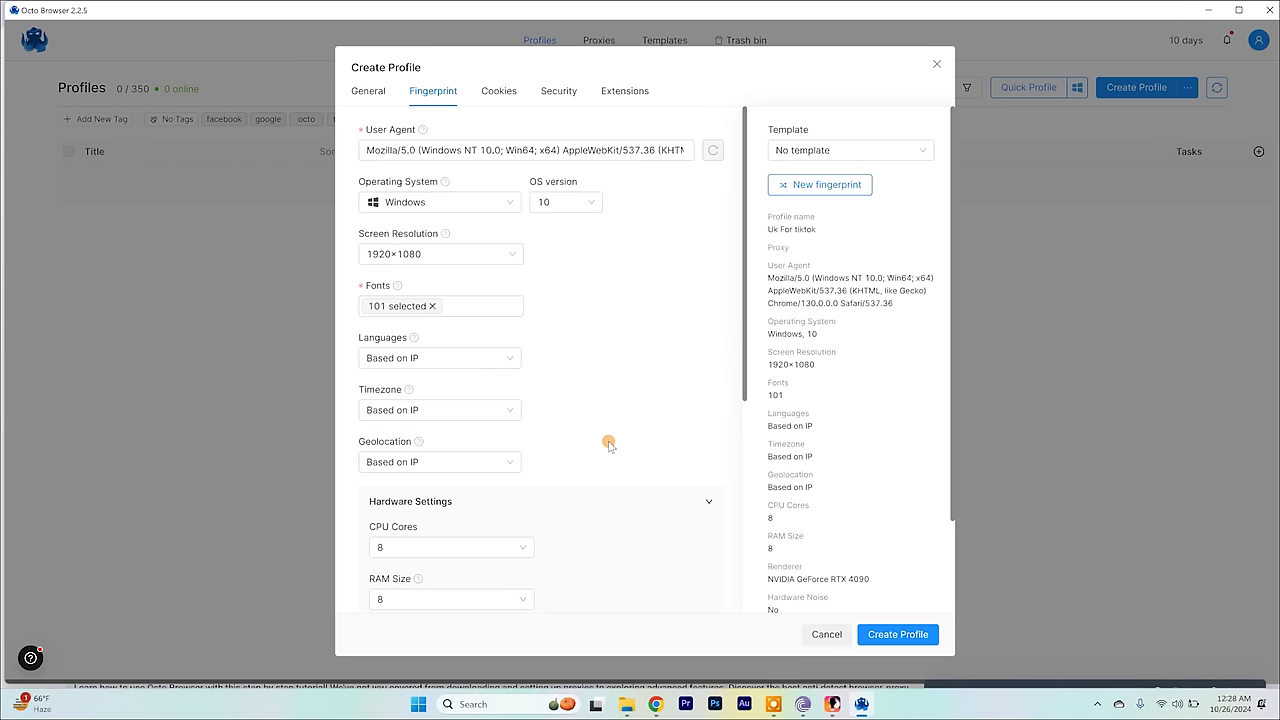
pyautogui.scroll(-4, 609, 445)
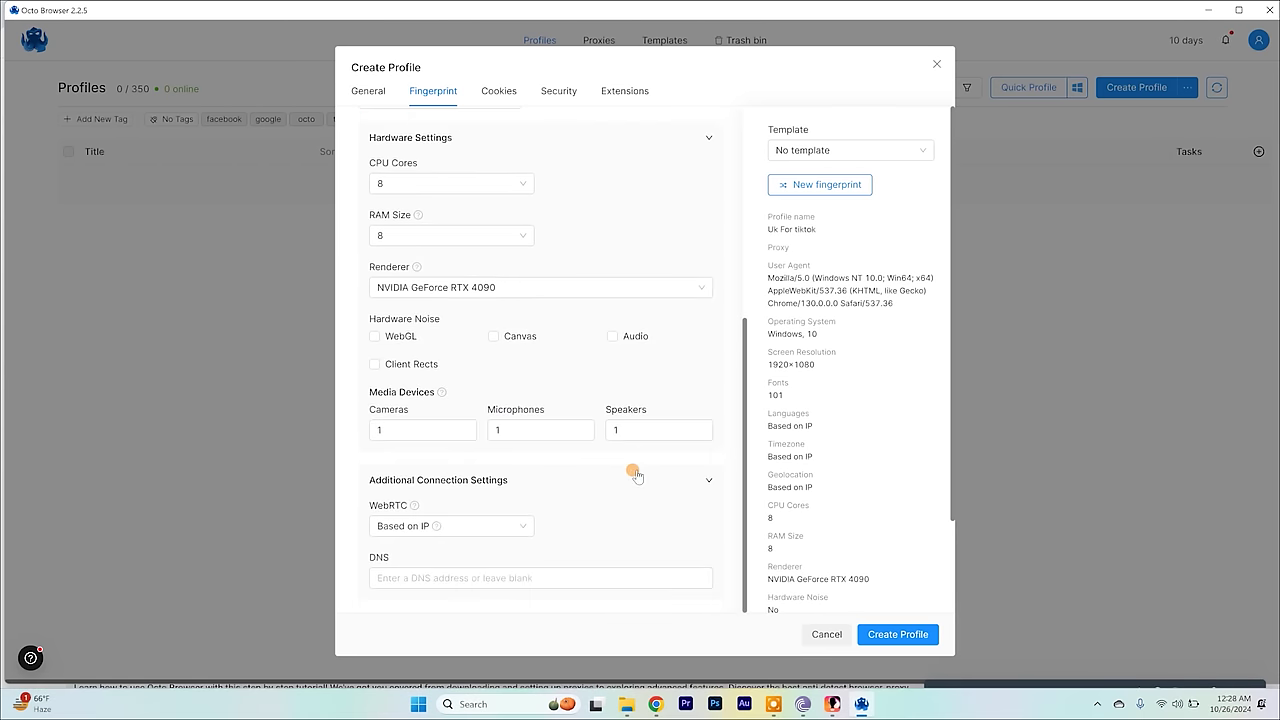
pyautogui.scroll(4, 636, 476)
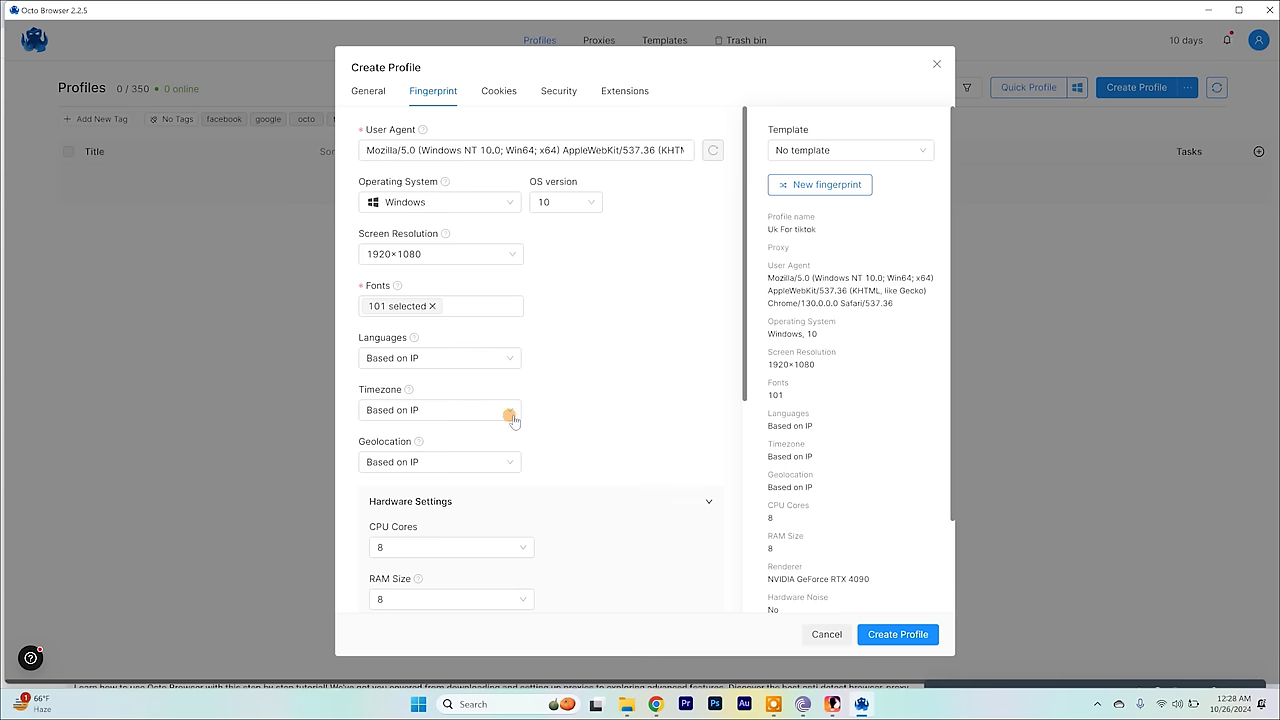
pyautogui.click(496, 101)
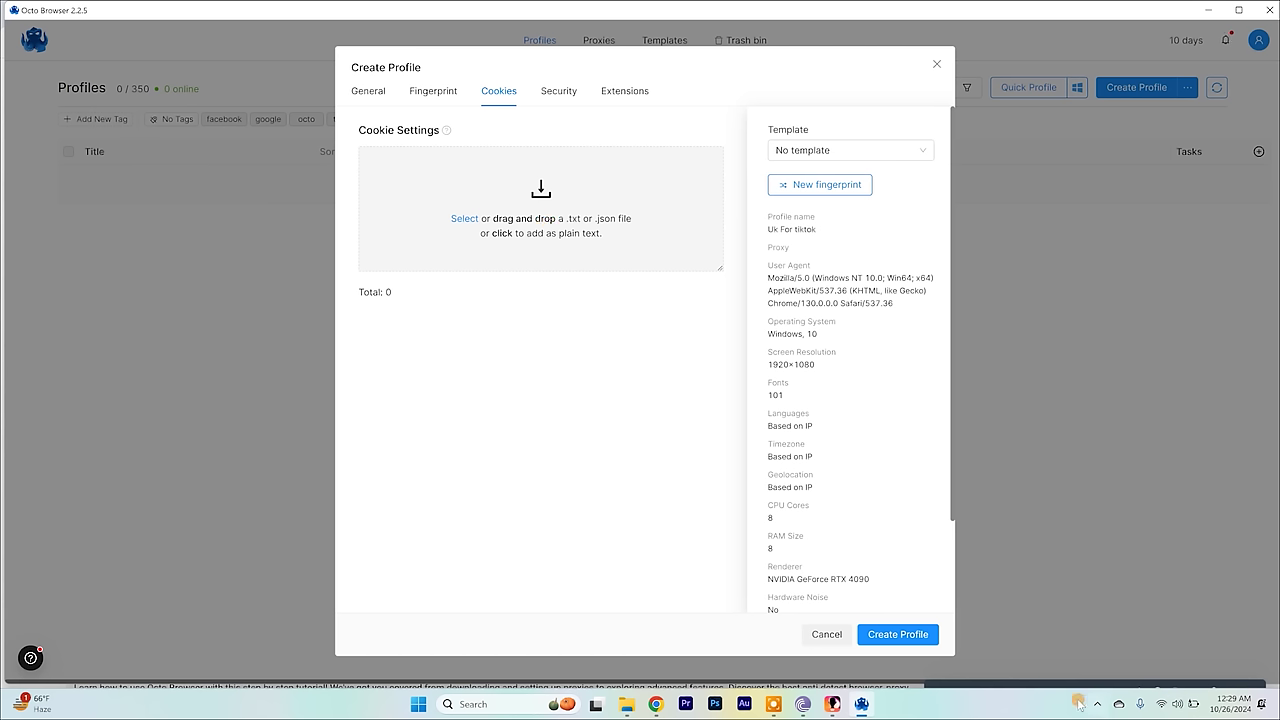
# Cancel the cookie file import, leaving no cookies, and go to the Security settings.
pyautogui.click(464, 221)
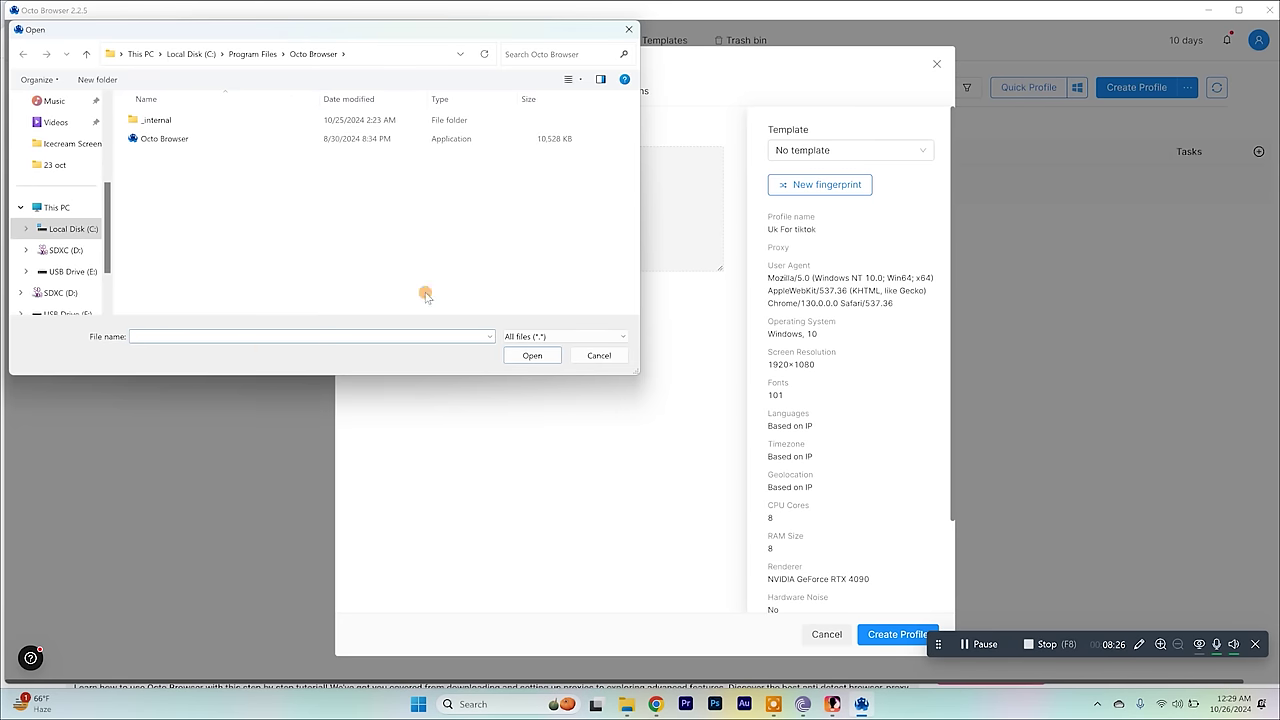
pyautogui.click(598, 356)
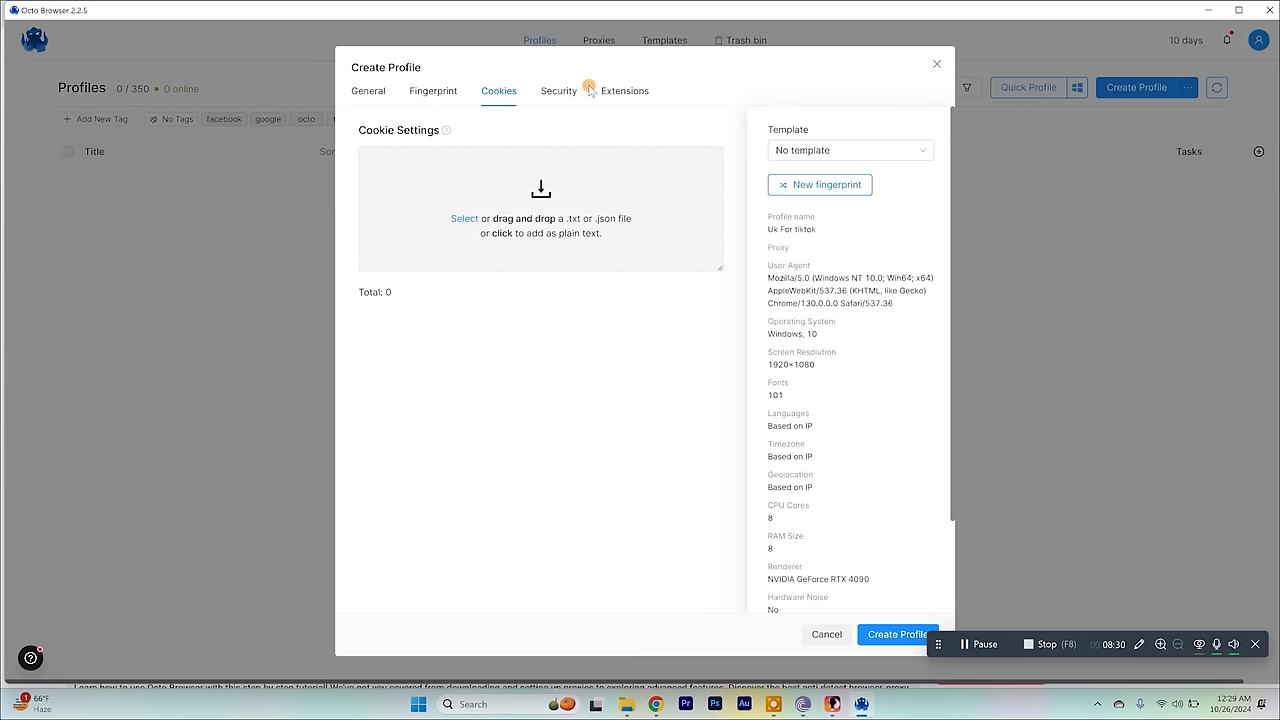
pyautogui.click(560, 95)
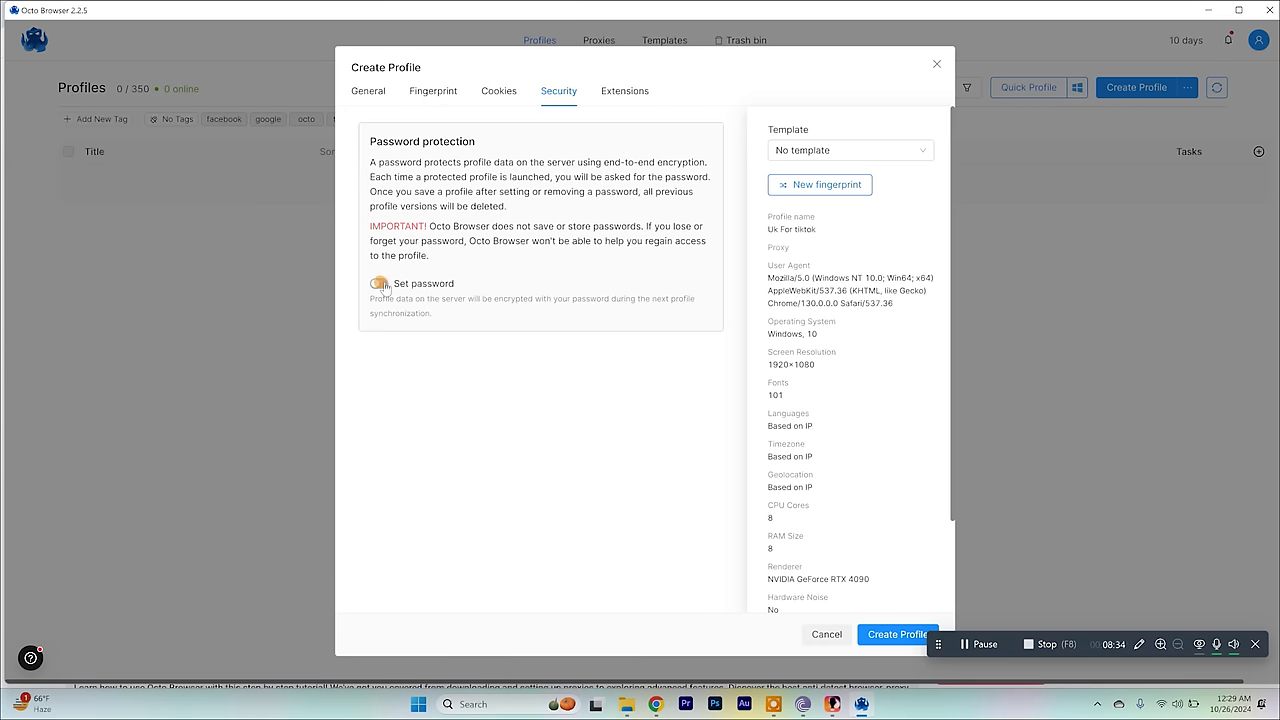
# Skip the profile password and extensions, then create the Uk For tiktok profile.
pyautogui.click(381, 284)
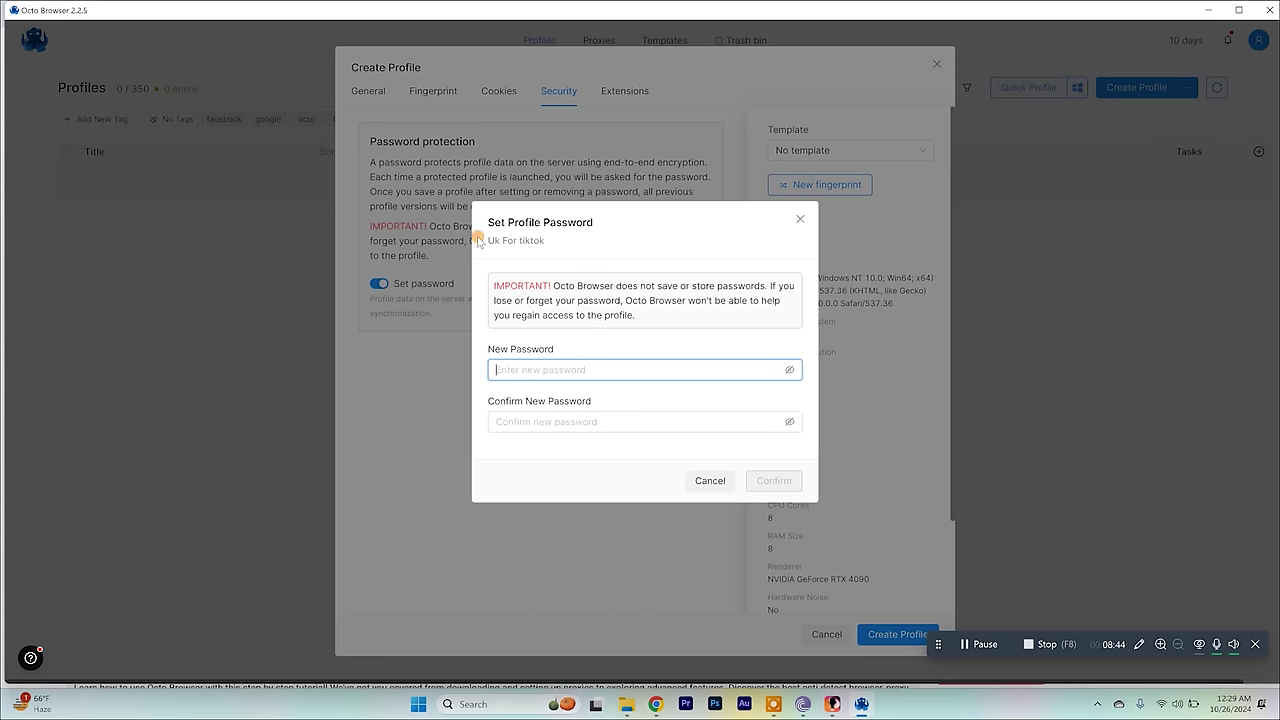
pyautogui.click(720, 481)
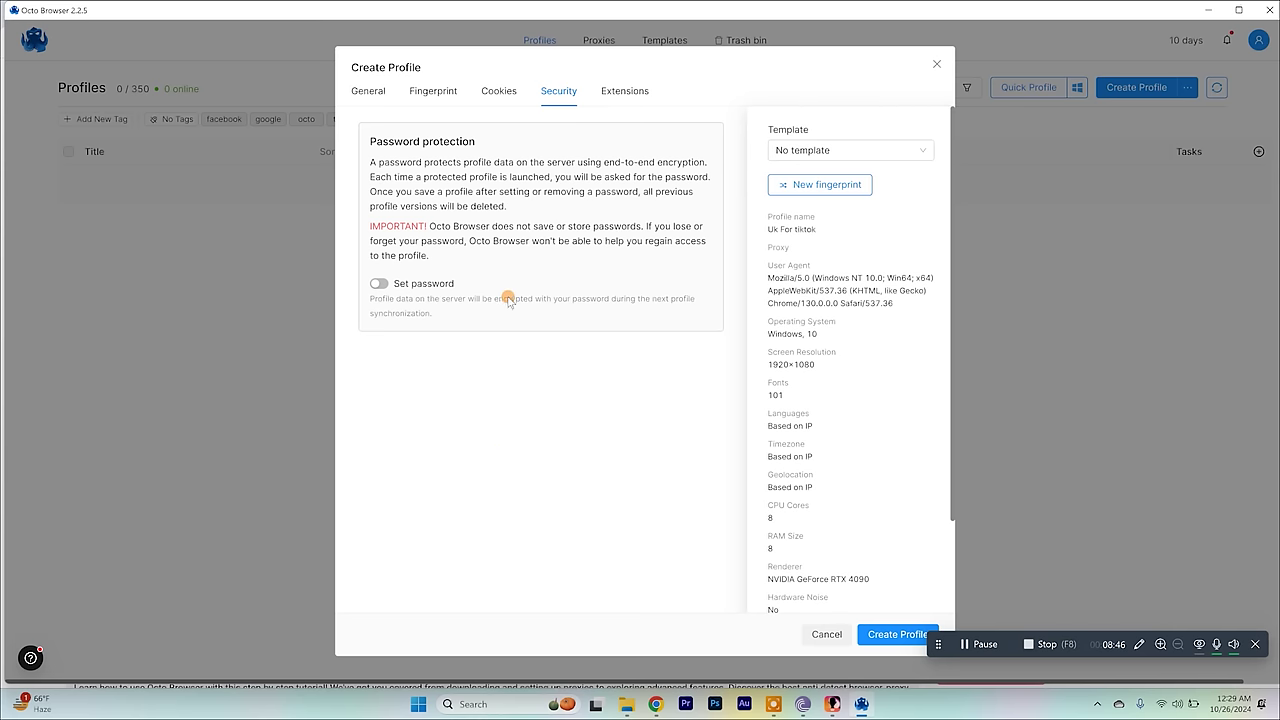
pyautogui.click(624, 93)
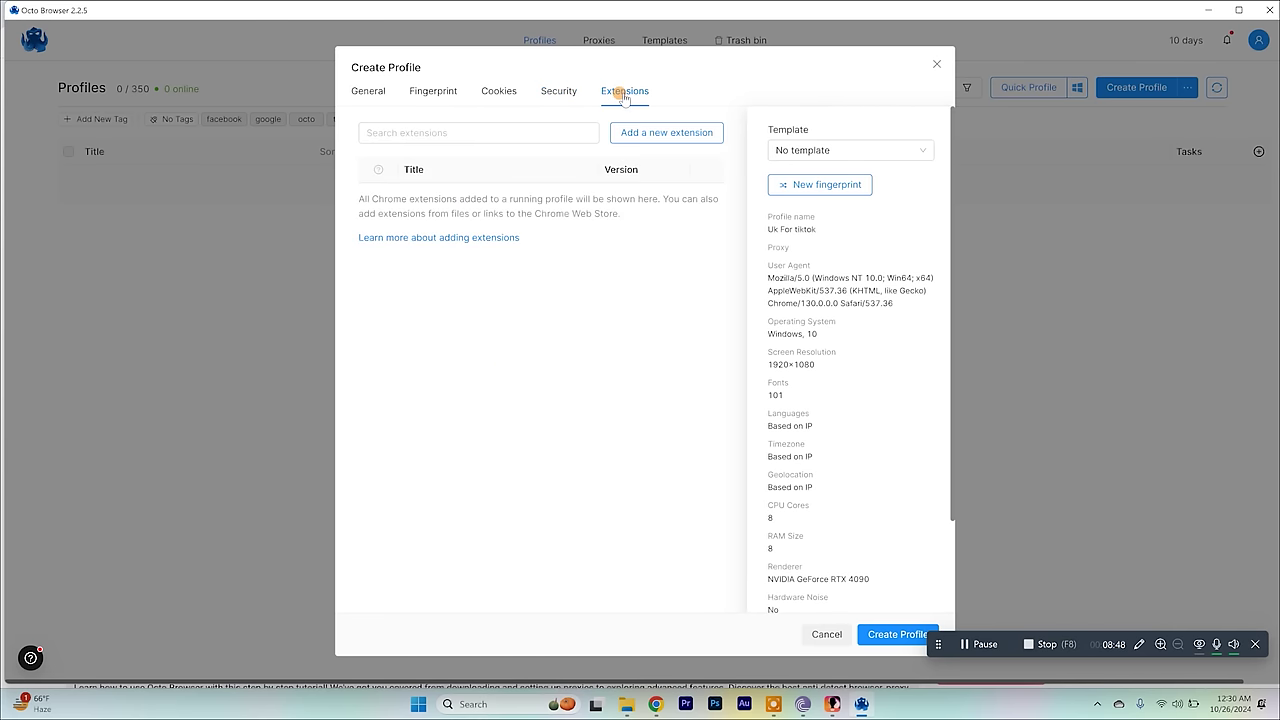
pyautogui.click(455, 130)
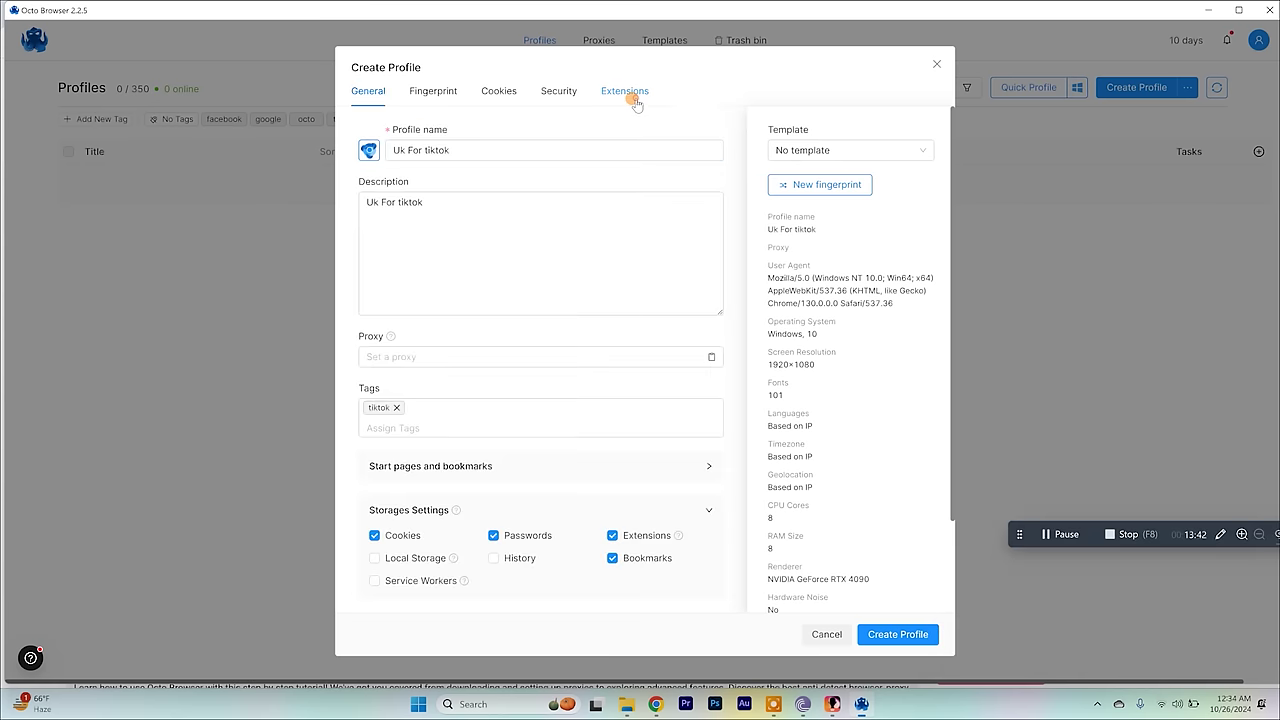
pyautogui.click(625, 91)
pyautogui.click(884, 641)
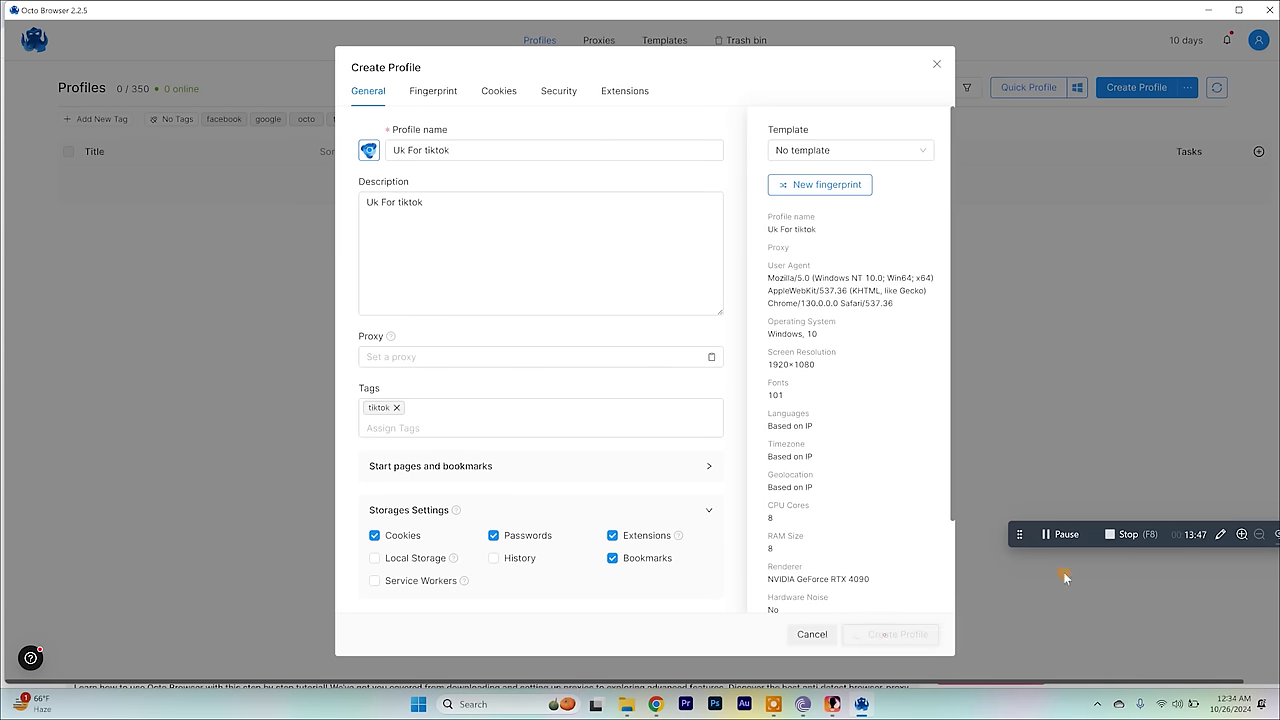
pyautogui.moveTo(1019, 534); pyautogui.dragTo(1003, 710)
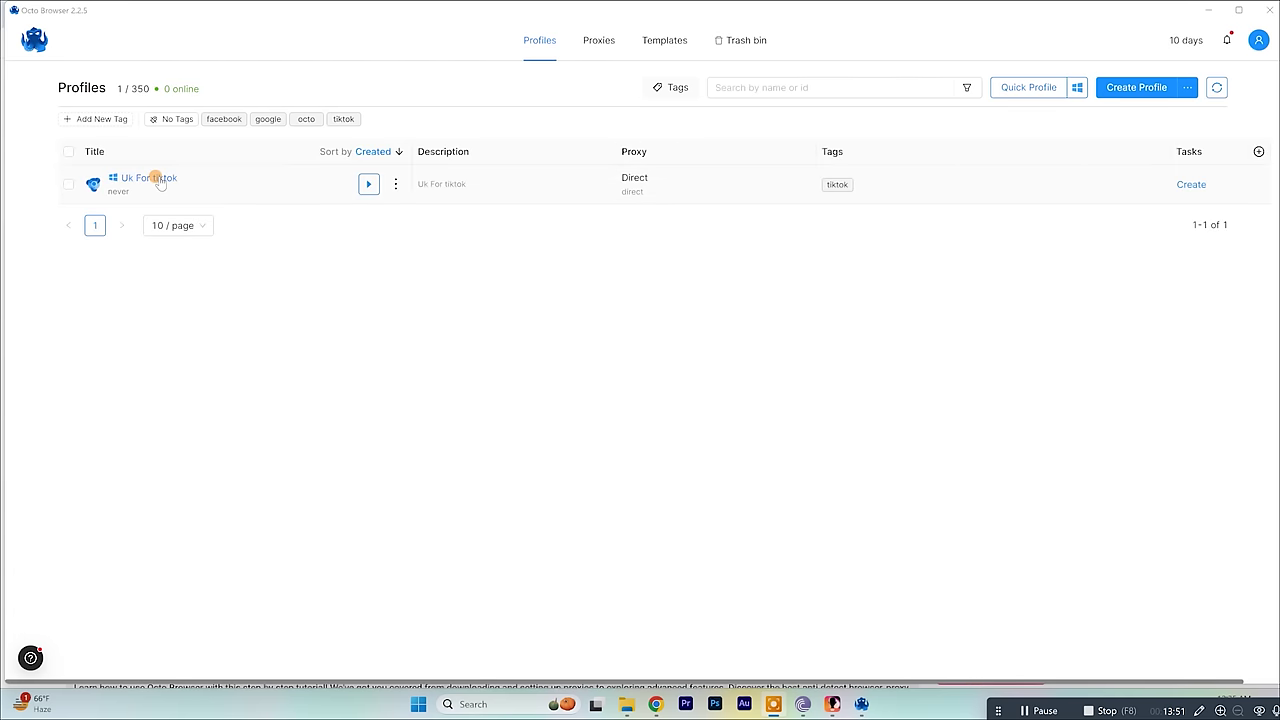
# Clone the Uk For tiktok profile with 5 as the quantity of copies.
pyautogui.click(67, 185)
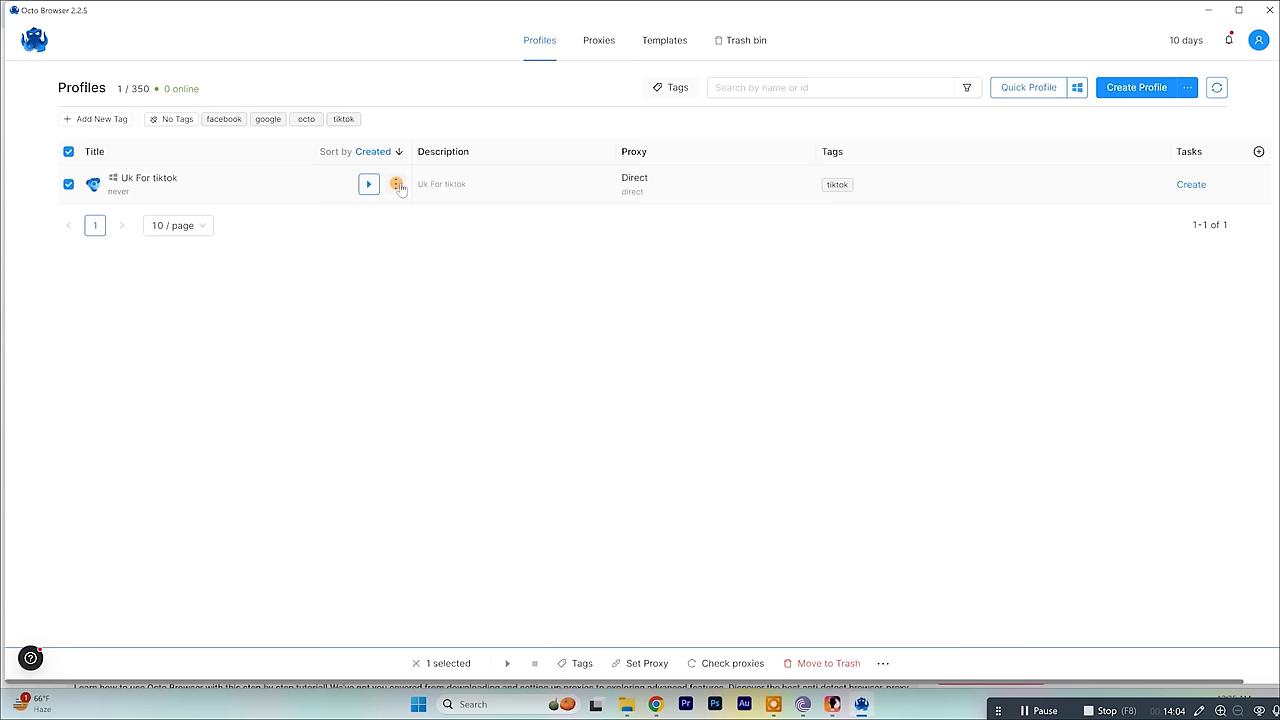
pyautogui.click(397, 185)
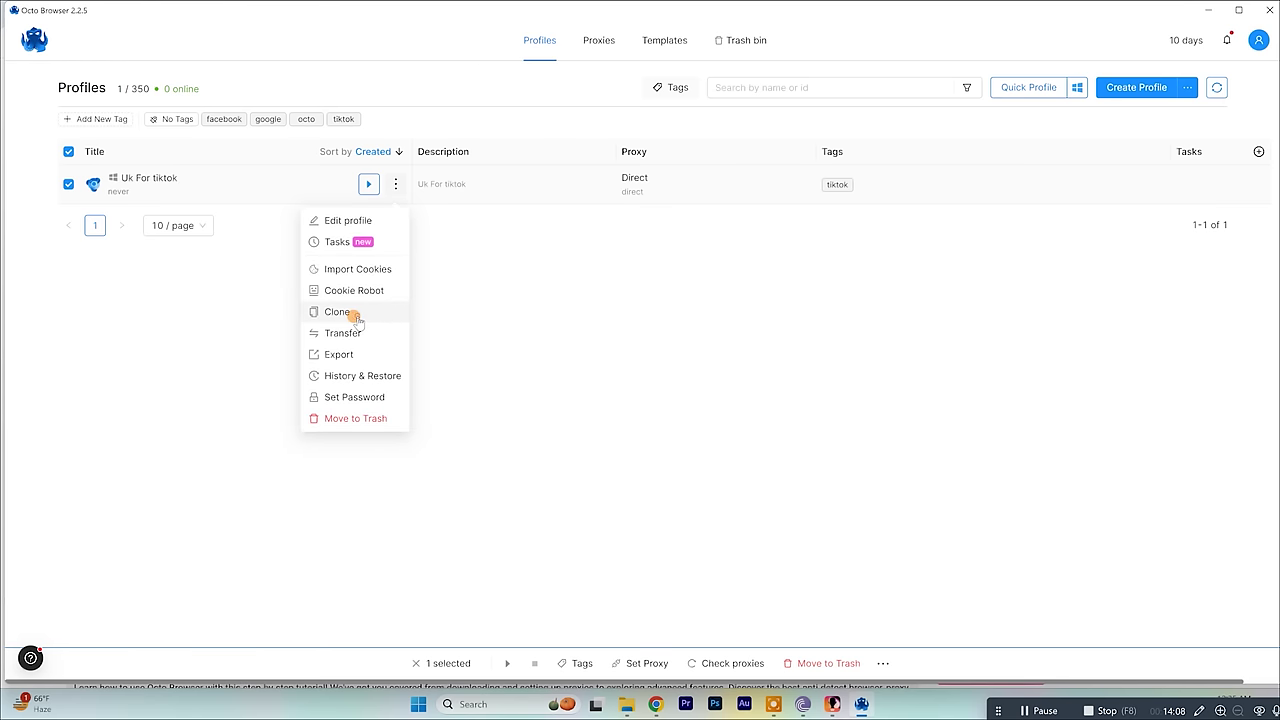
pyautogui.click(338, 312)
pyautogui.click(618, 358)
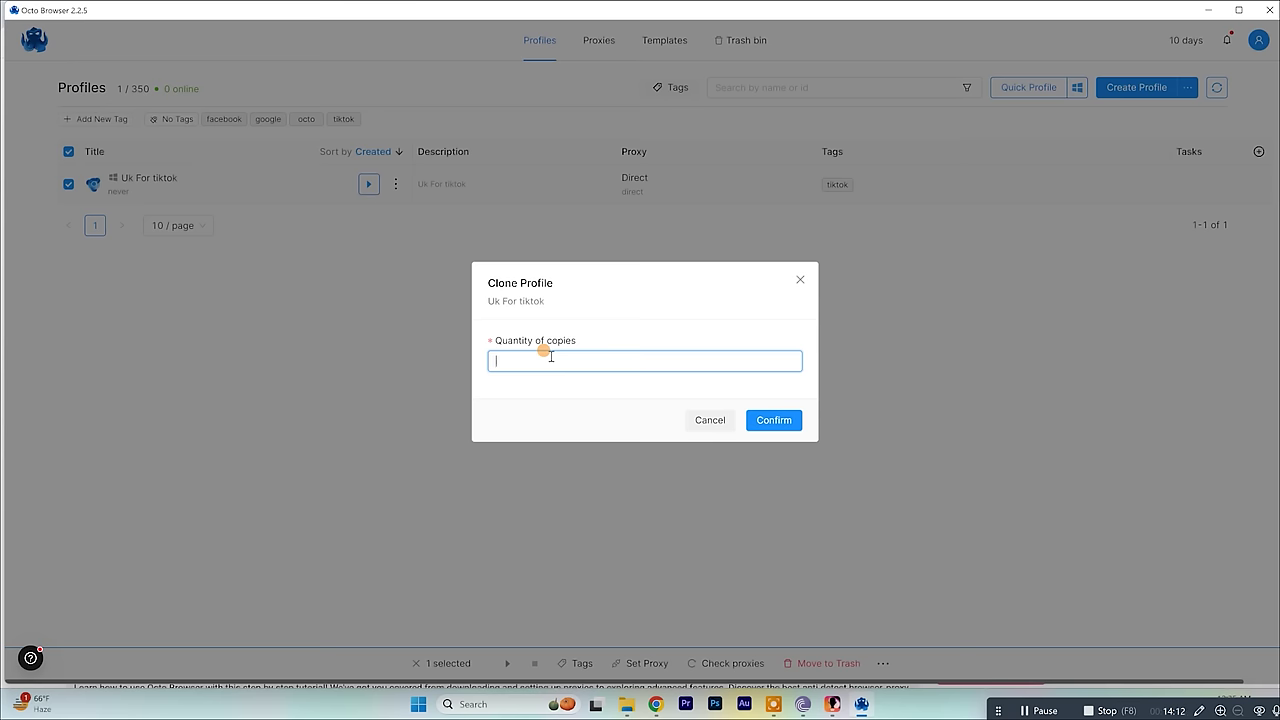
pyautogui.write('5')
pyautogui.click(782, 421)
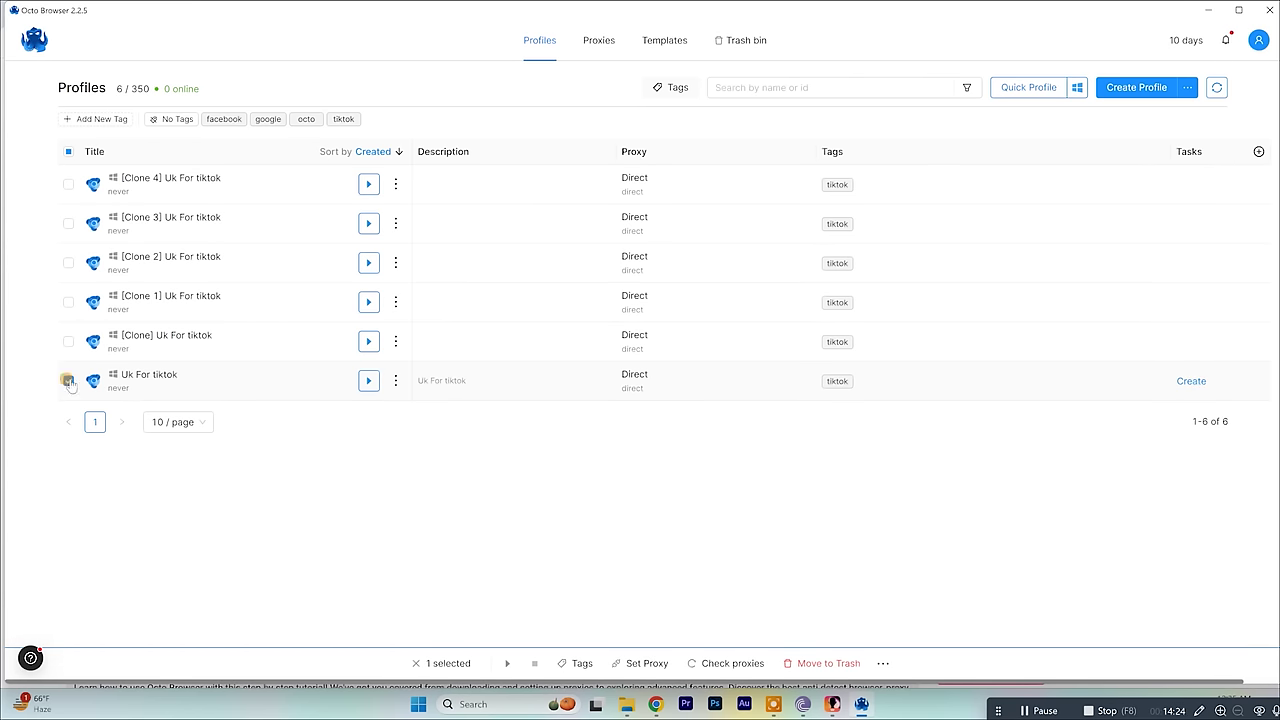
# Edit the [Clone] Uk For tiktok profile, rename it tiktok2, and save changes.
pyautogui.click(68, 380)
pyautogui.click(68, 341)
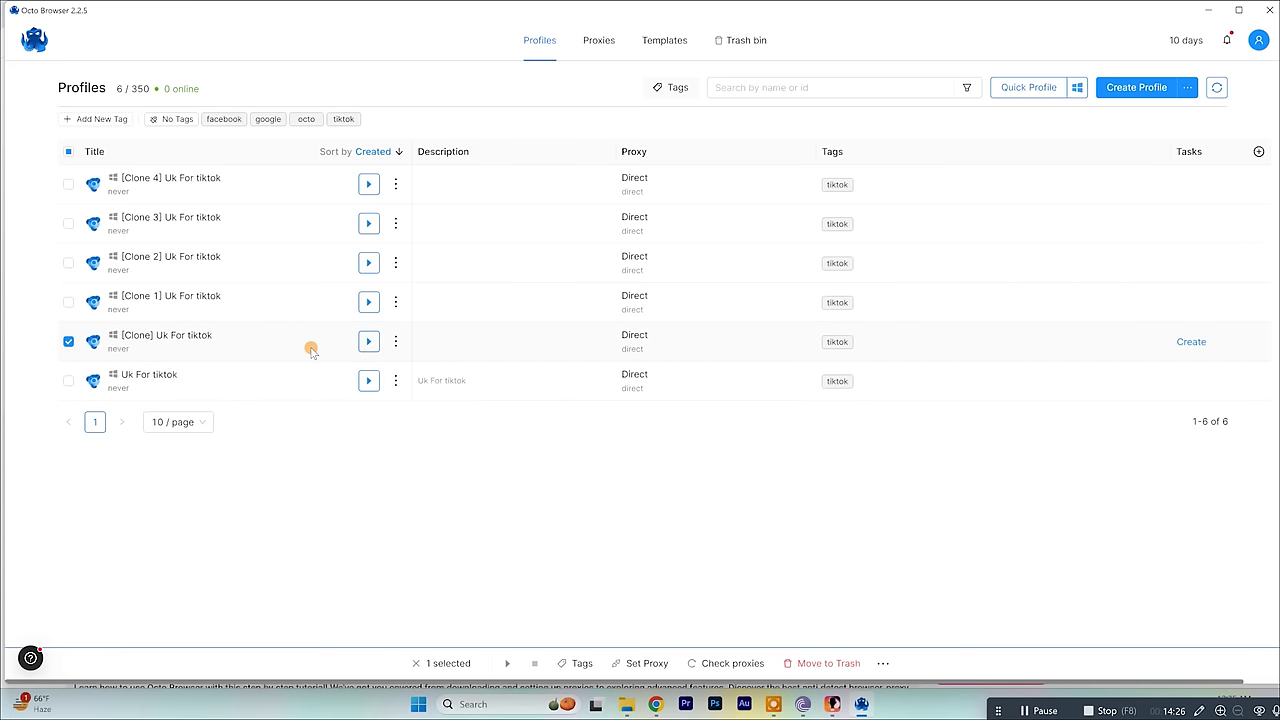
pyautogui.click(395, 346)
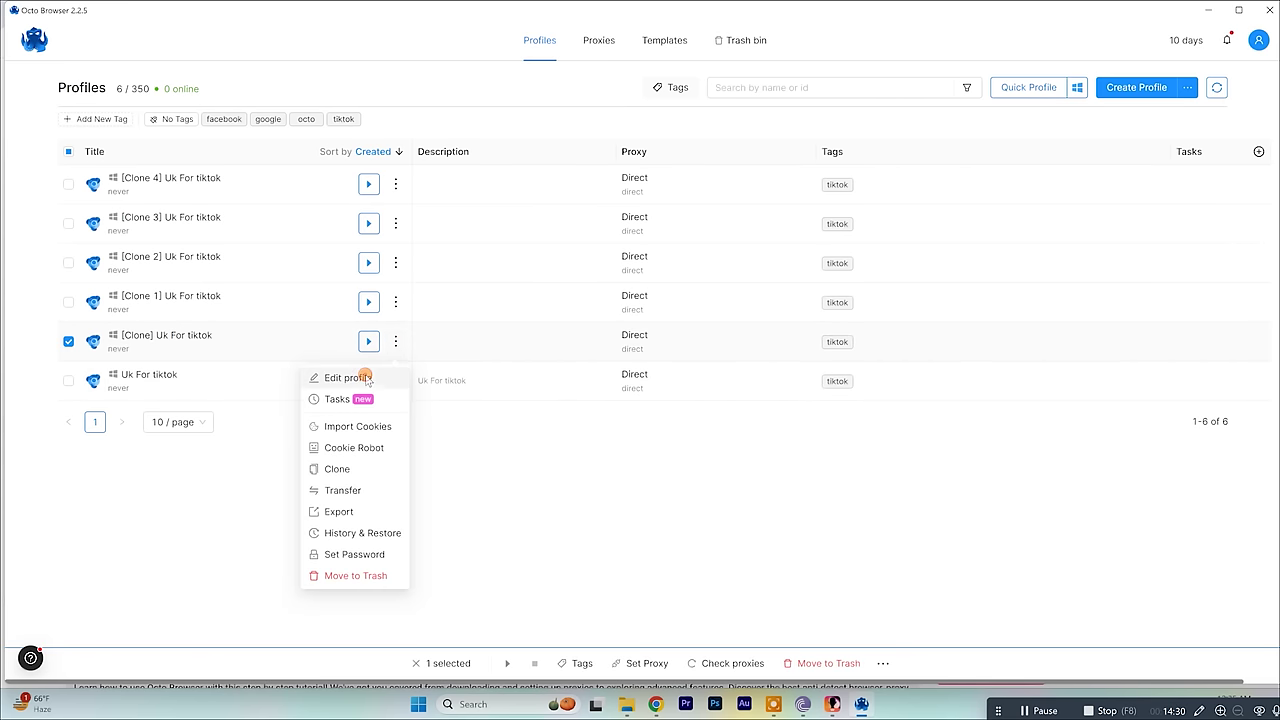
pyautogui.click(366, 380)
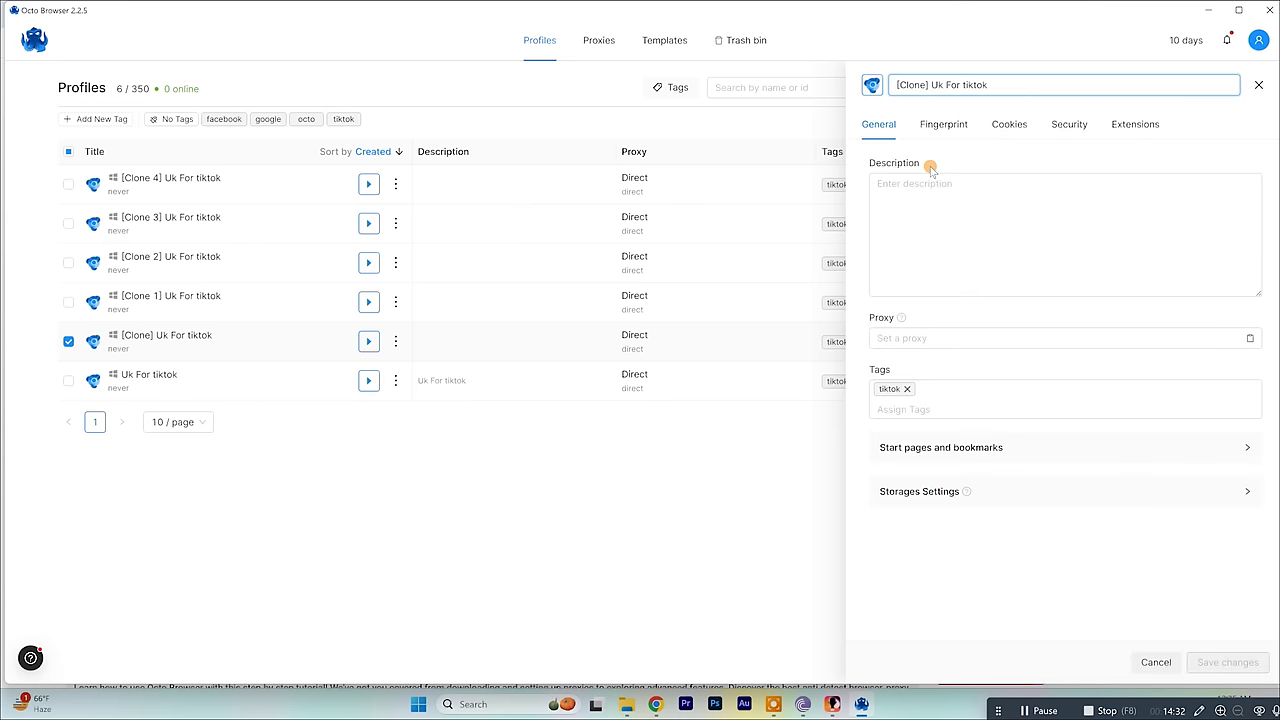
pyautogui.click(975, 220)
pyautogui.moveTo(1005, 88); pyautogui.dragTo(872, 85)
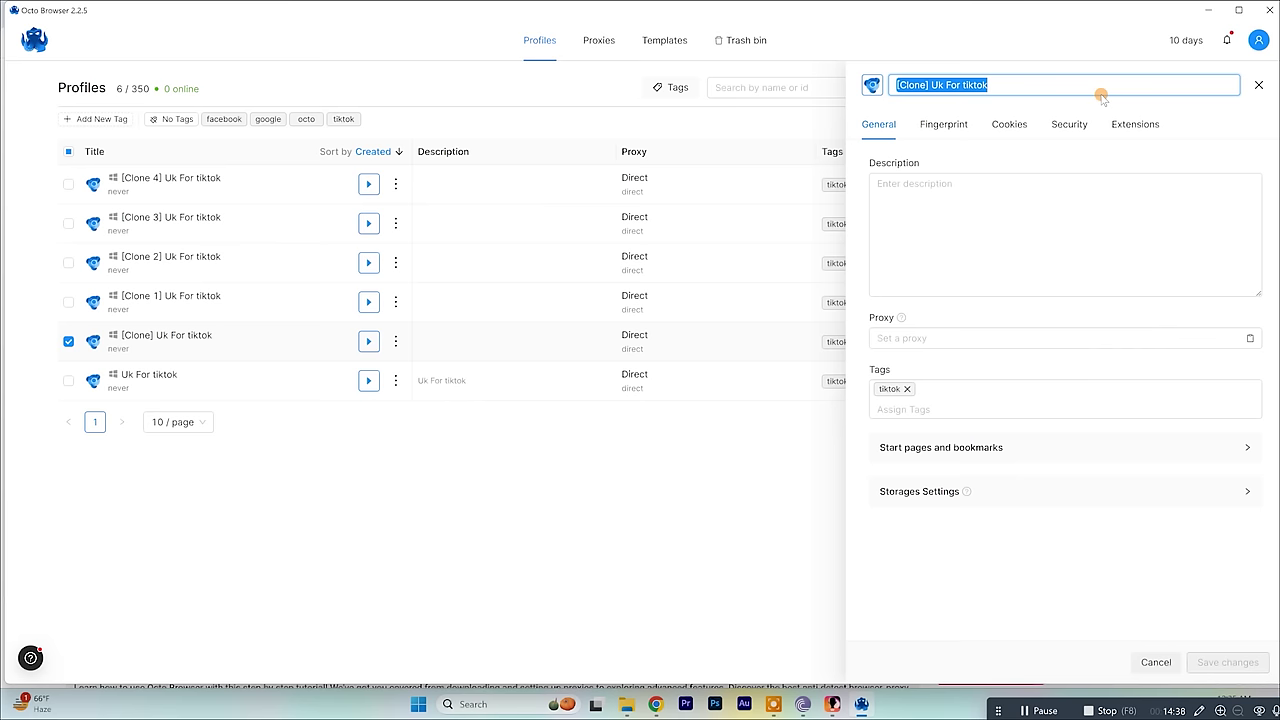
pyautogui.write('tiktok2')
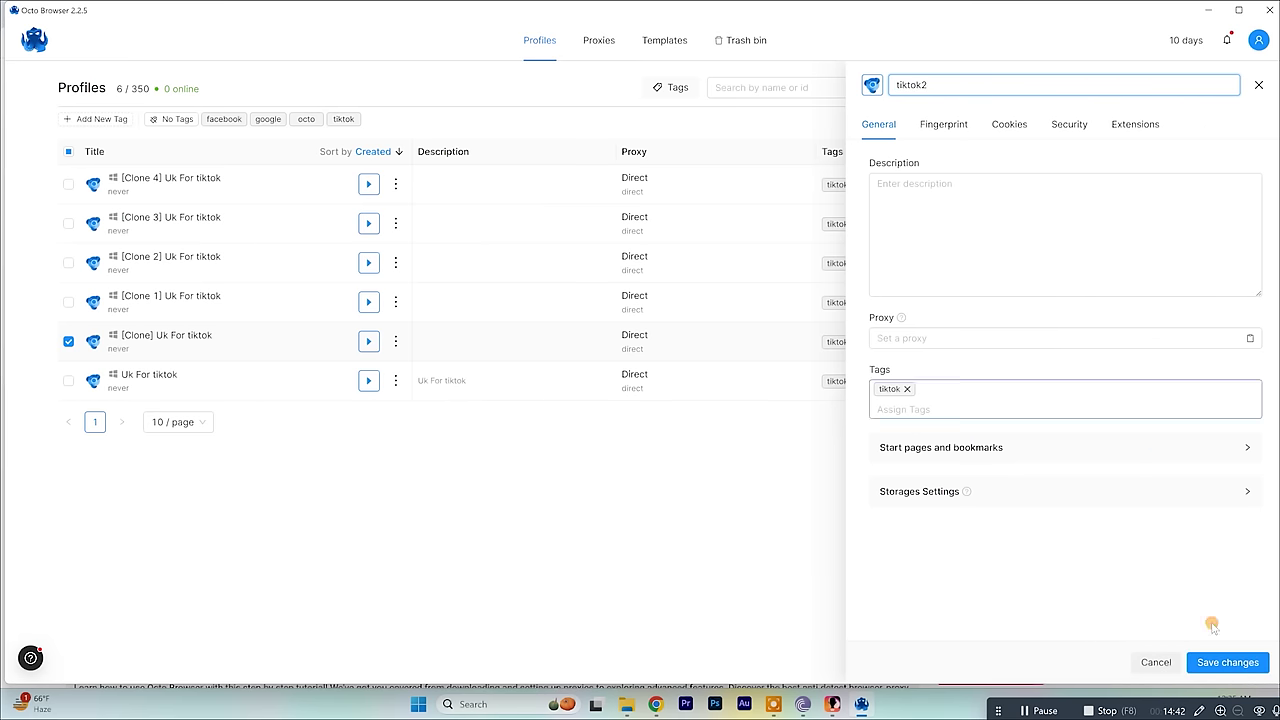
pyautogui.click(1228, 662)
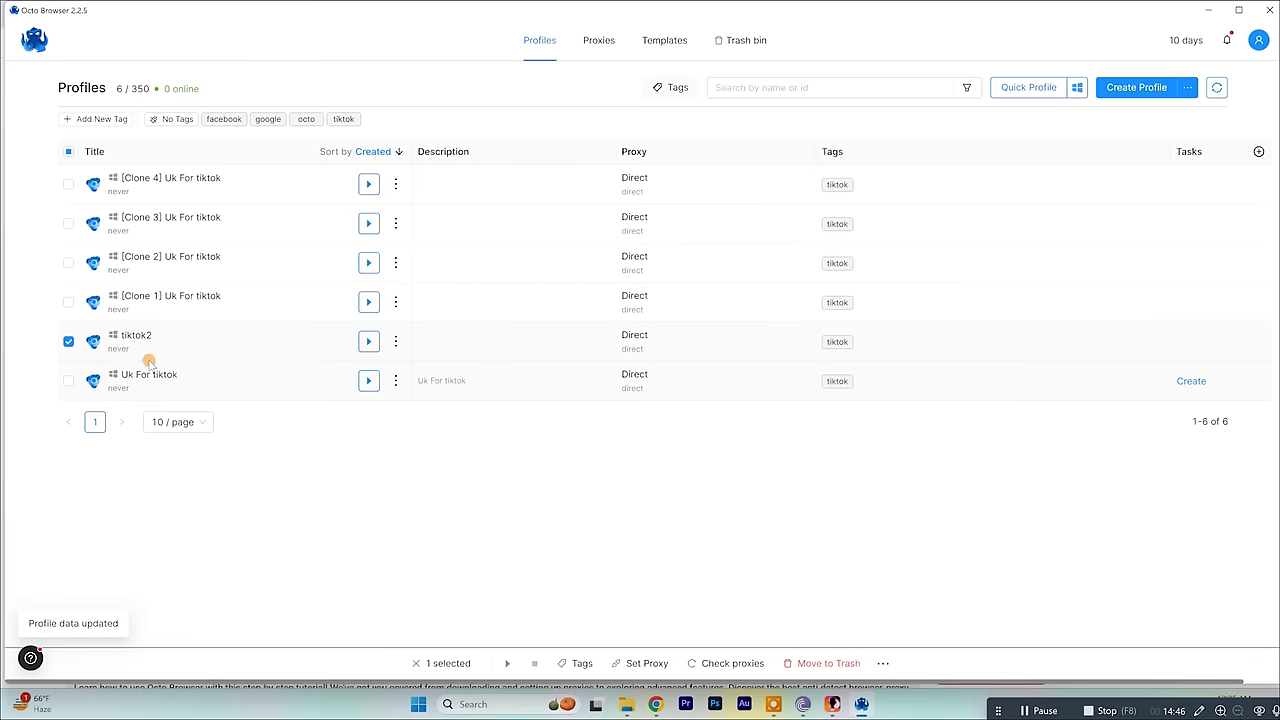
pyautogui.click(68, 302)
pyautogui.click(68, 340)
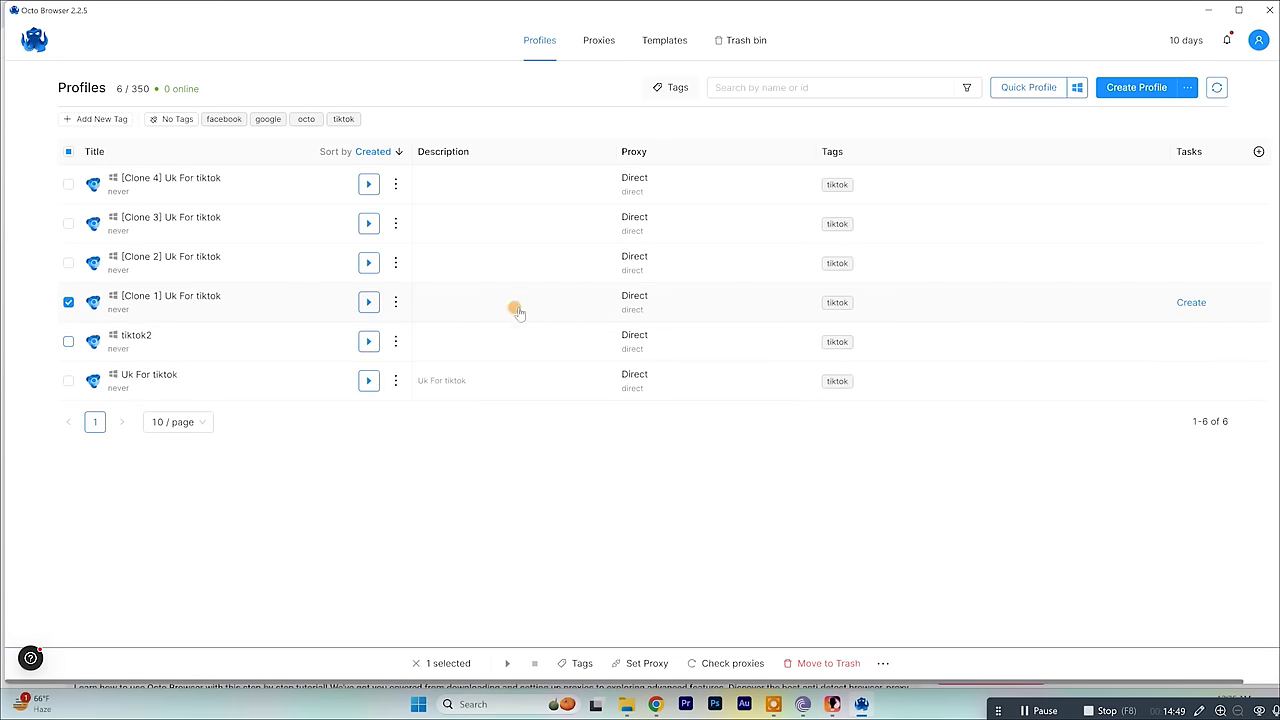
# Edit the [Clone 1] Uk For tiktok profile, rename it amazon, and save changes.
pyautogui.click(395, 302)
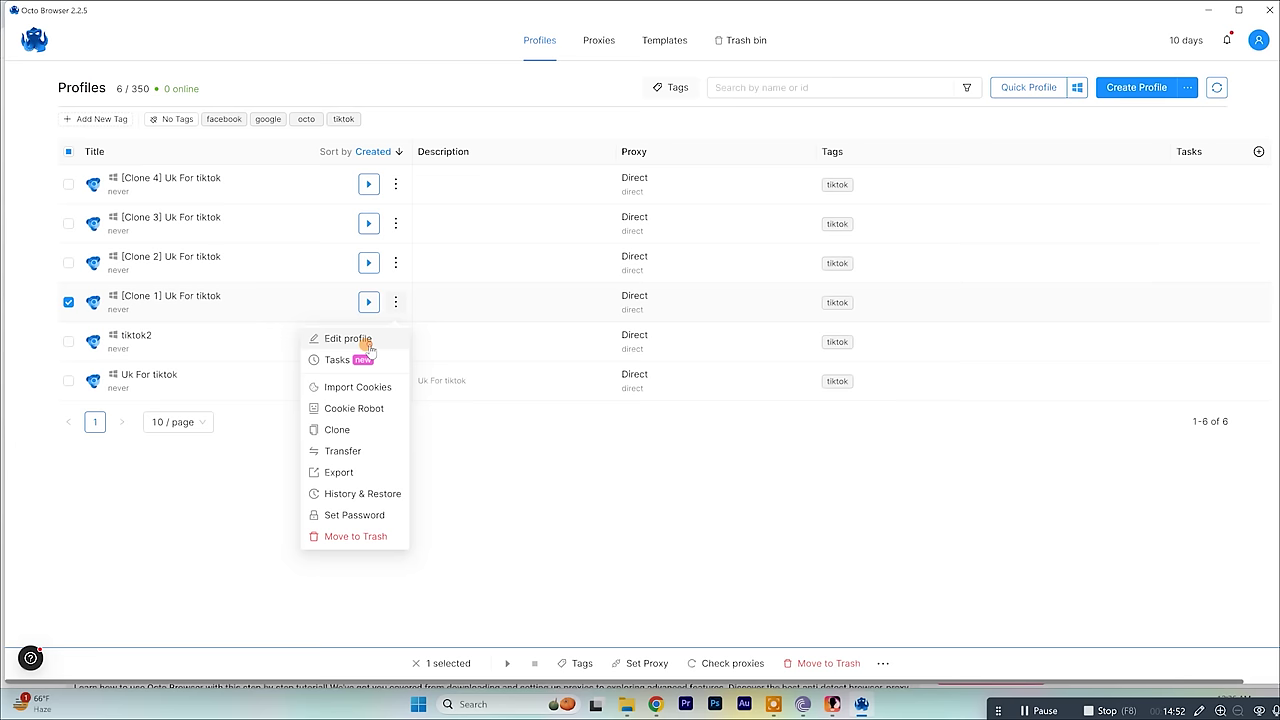
pyautogui.click(360, 338)
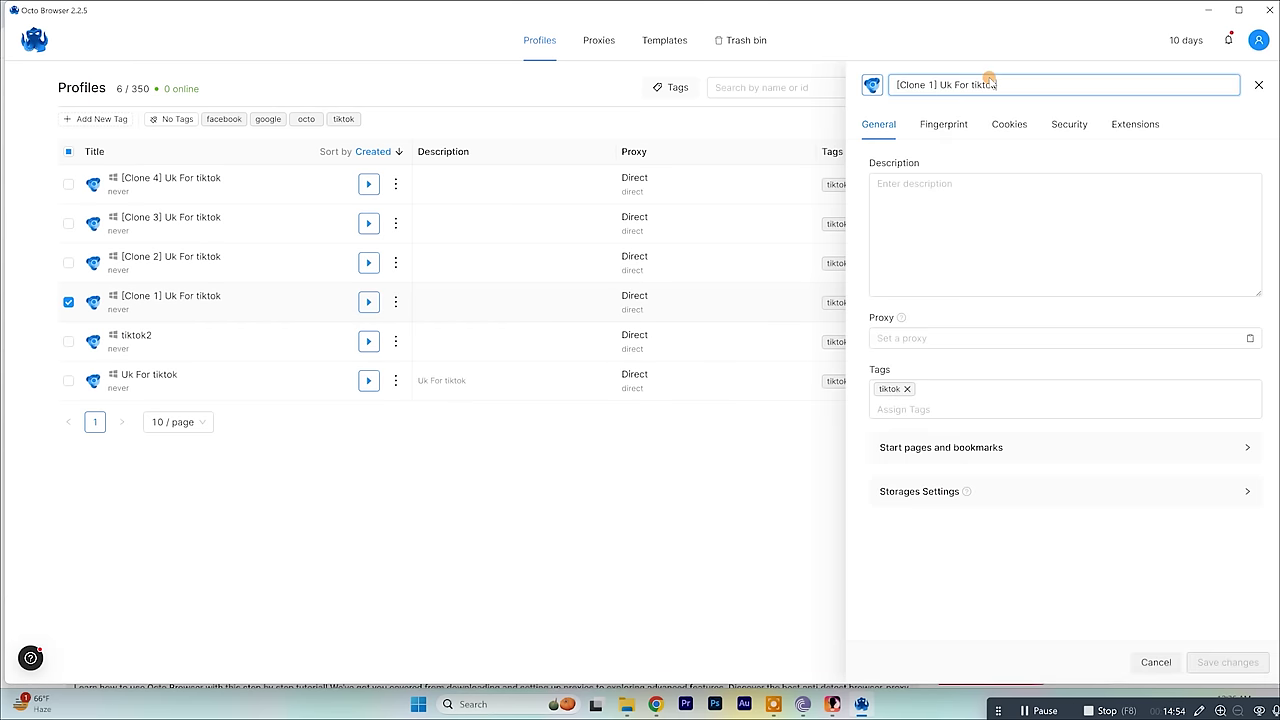
pyautogui.moveTo(1004, 86); pyautogui.dragTo(866, 80)
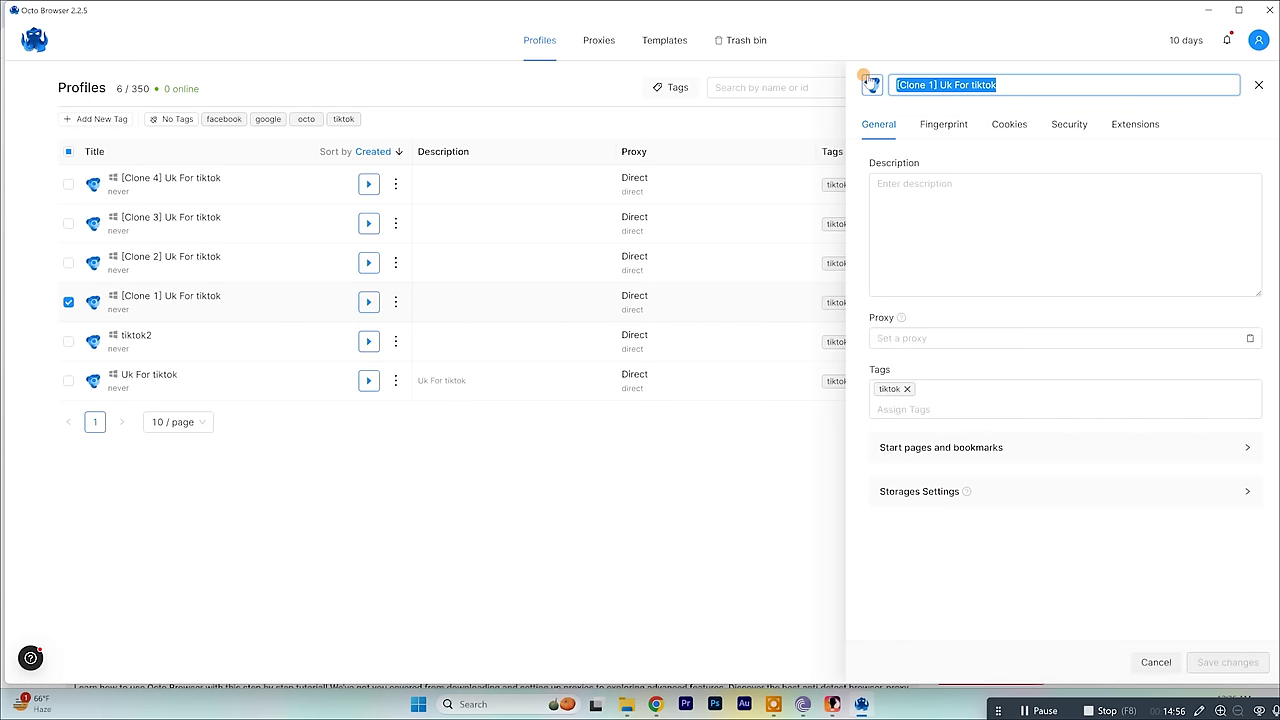
pyautogui.write('amazon')
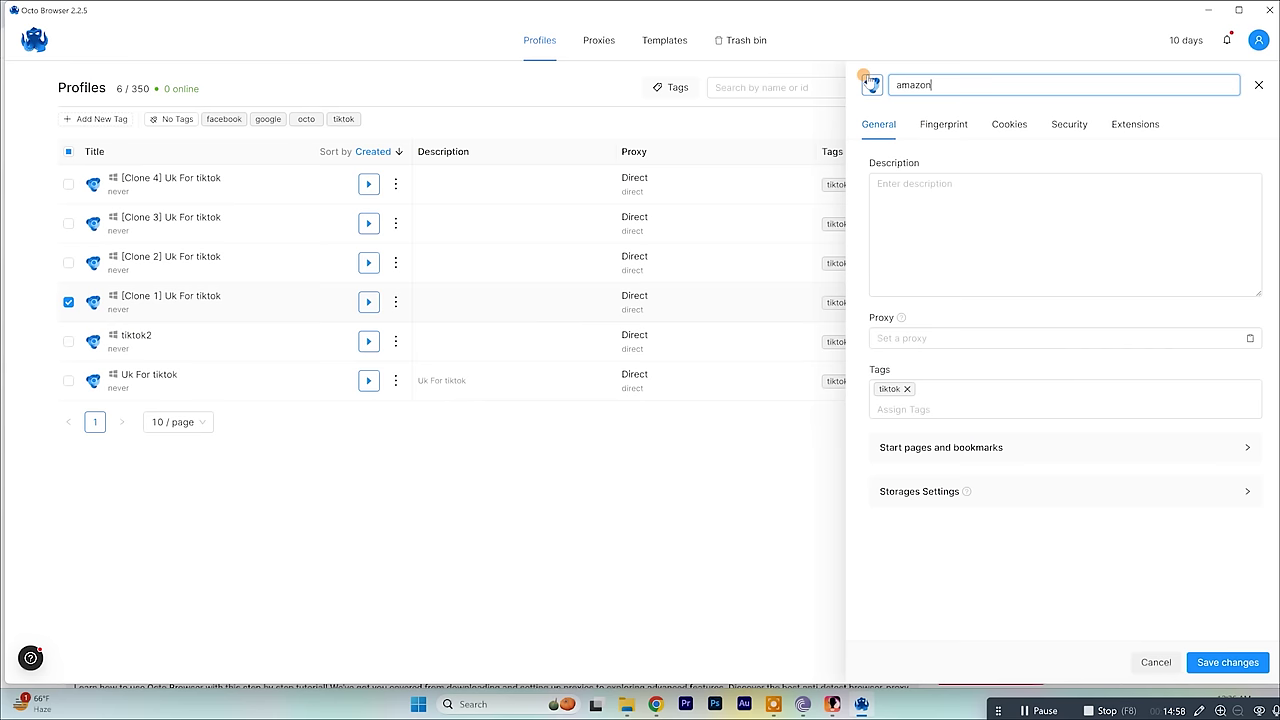
pyautogui.click(1219, 675)
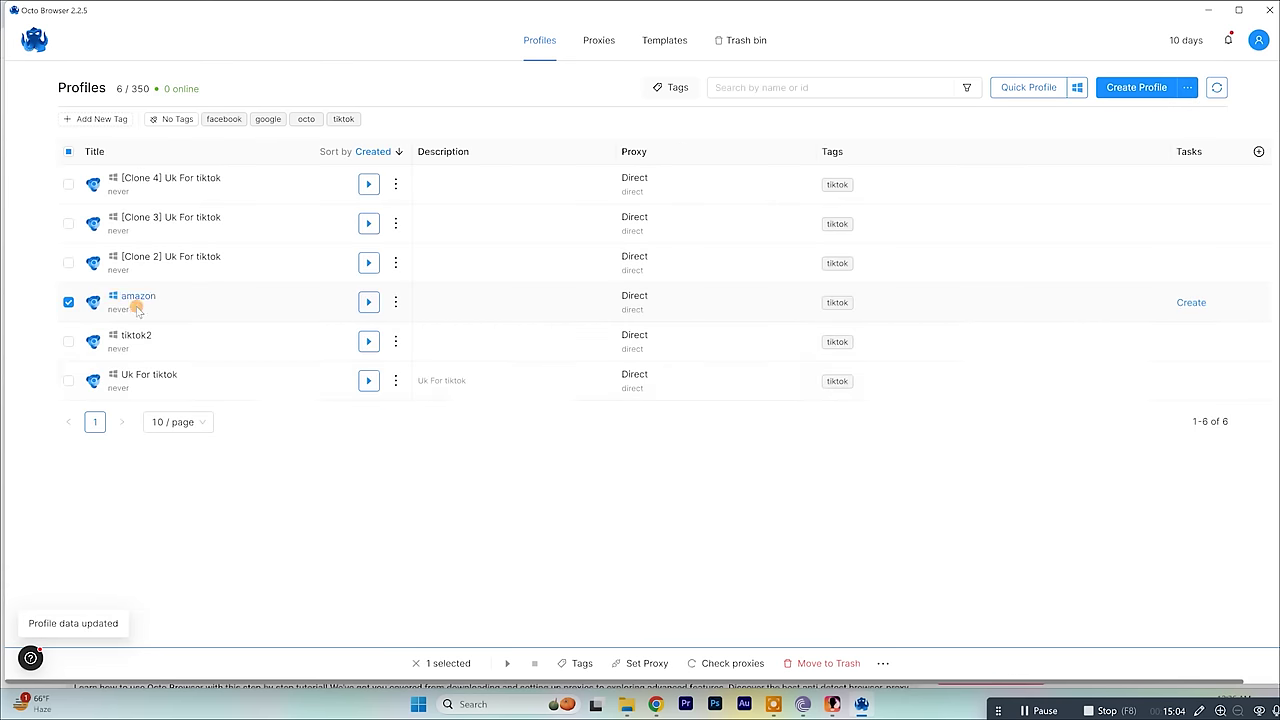
# Select the remaining clones and move [Clone 4] Uk For tiktok to the trash.
pyautogui.click(68, 263)
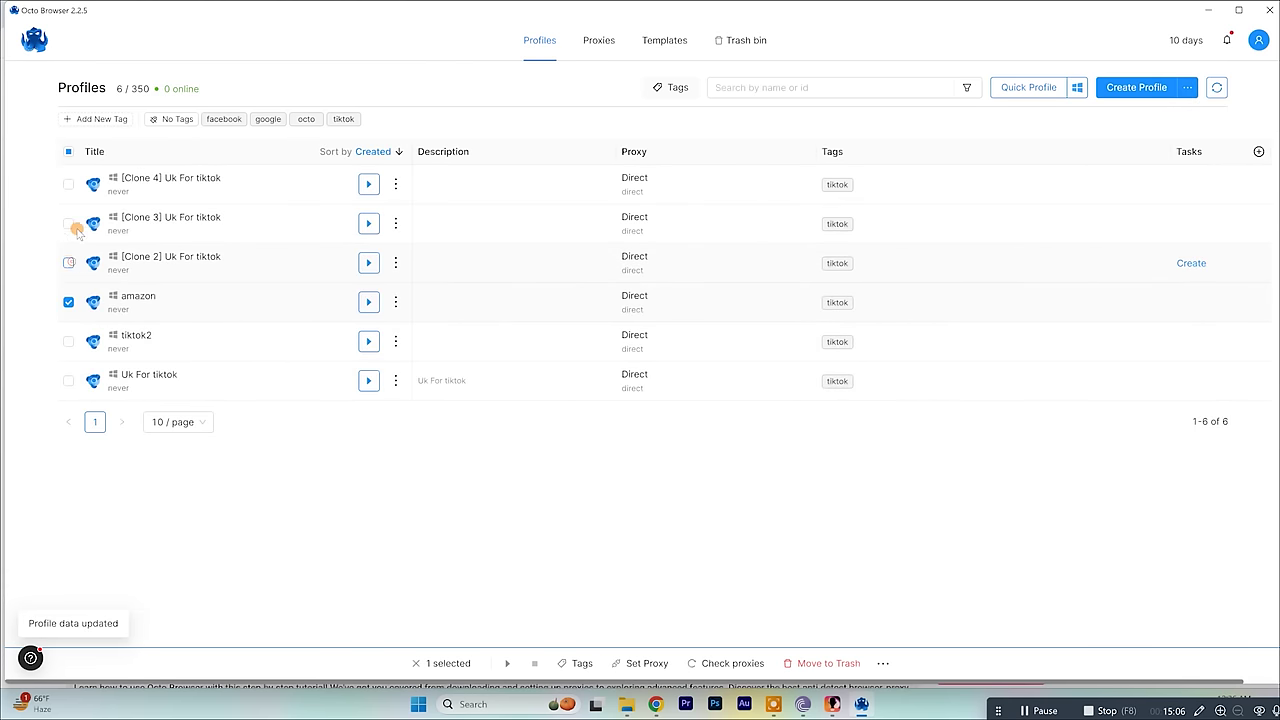
pyautogui.click(68, 224)
pyautogui.click(68, 184)
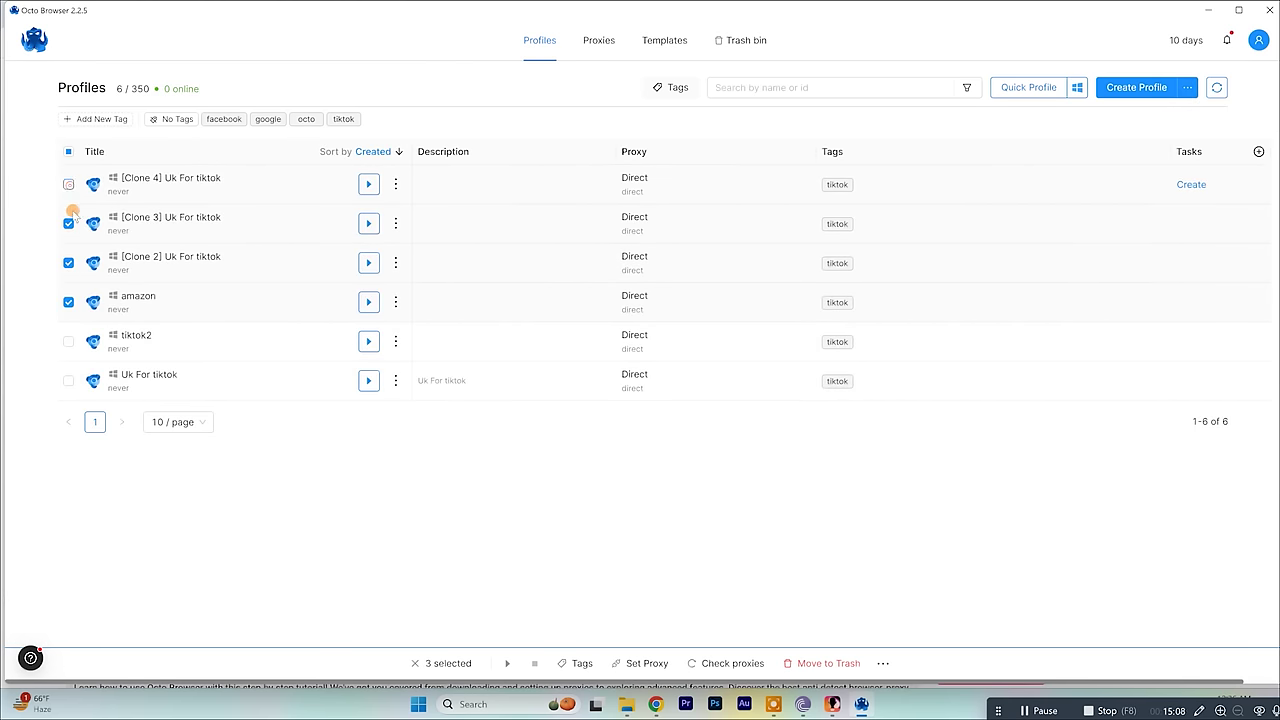
pyautogui.click(68, 302)
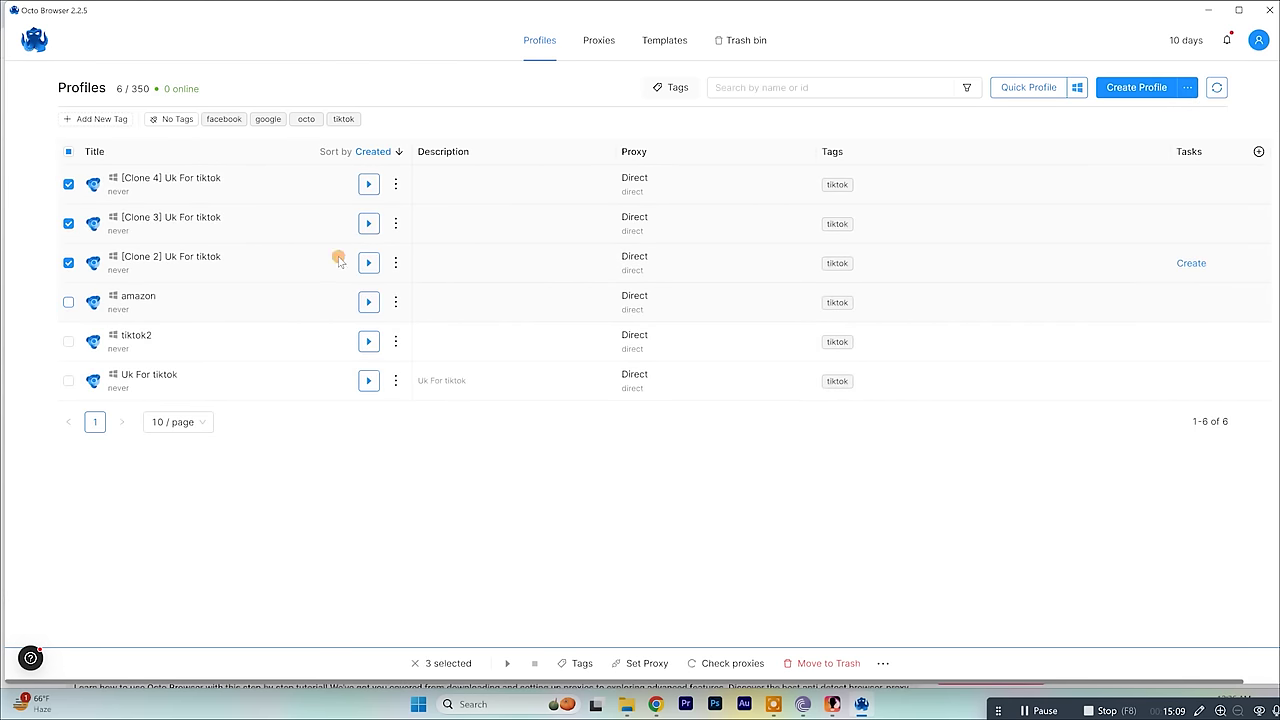
pyautogui.click(396, 186)
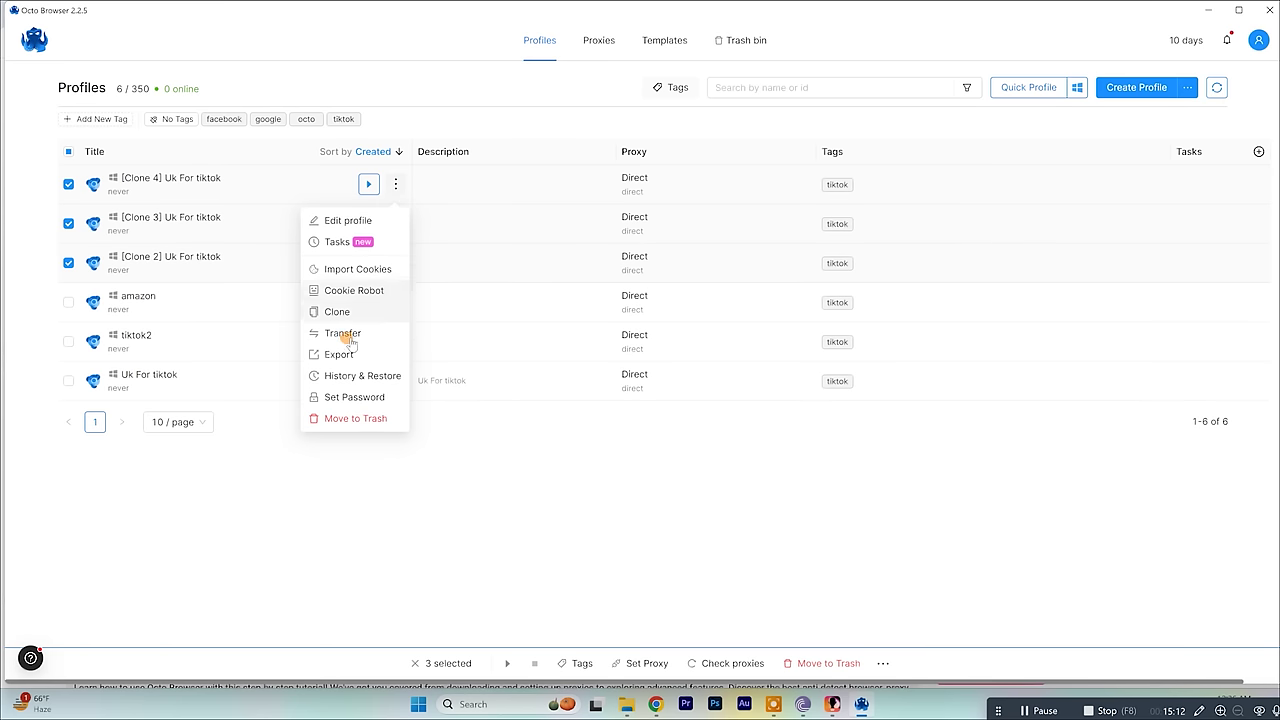
pyautogui.click(347, 419)
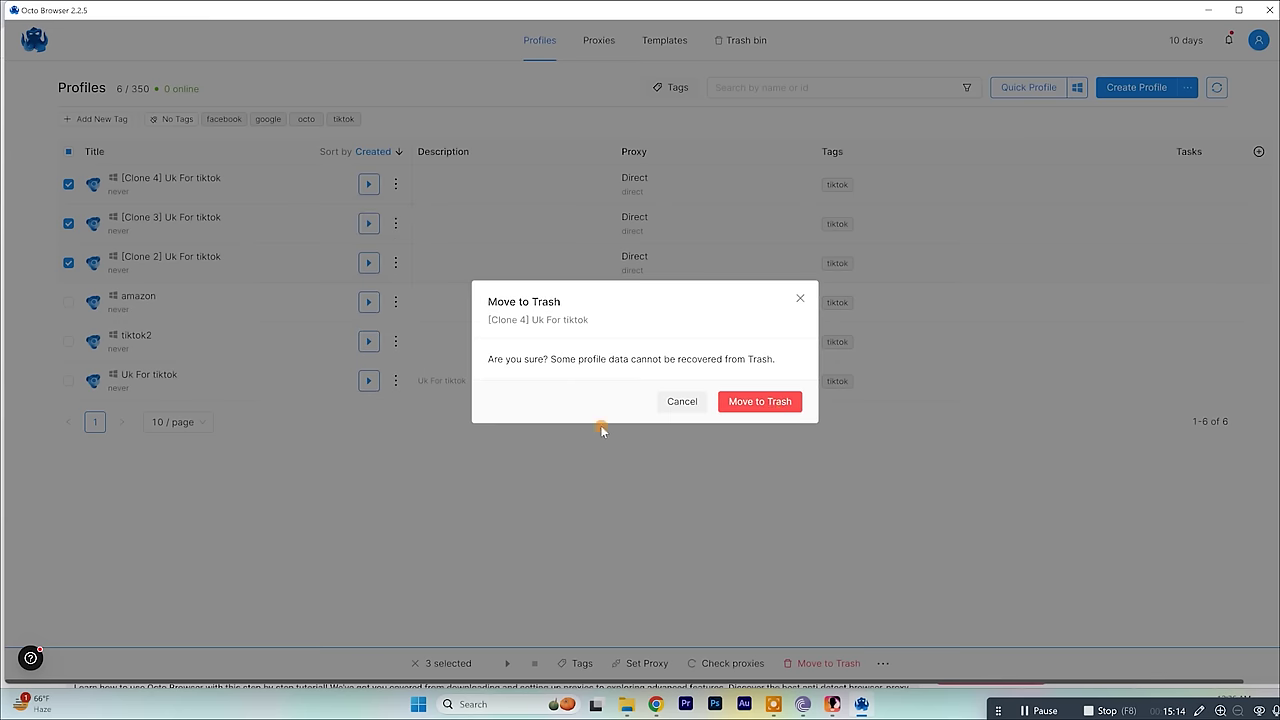
pyautogui.click(770, 401)
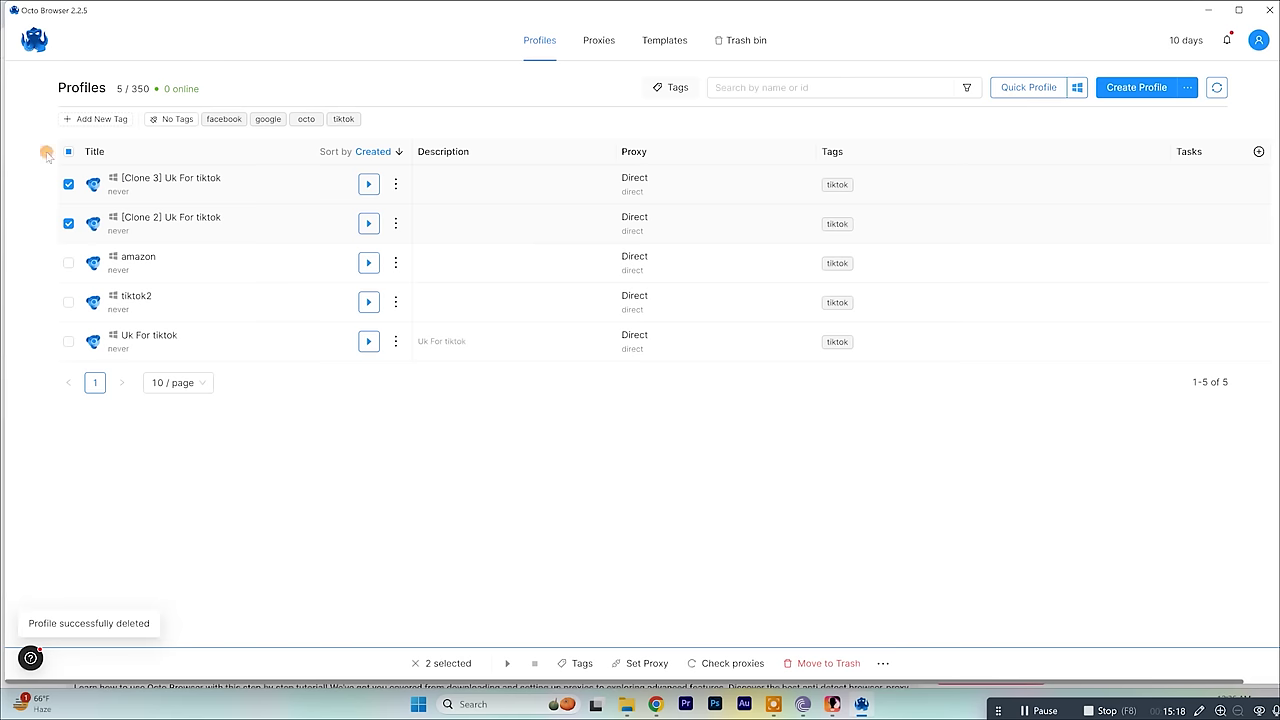
# Move [Clone 3] and [Clone 2] to the trash, then view the trash.
pyautogui.click(395, 184)
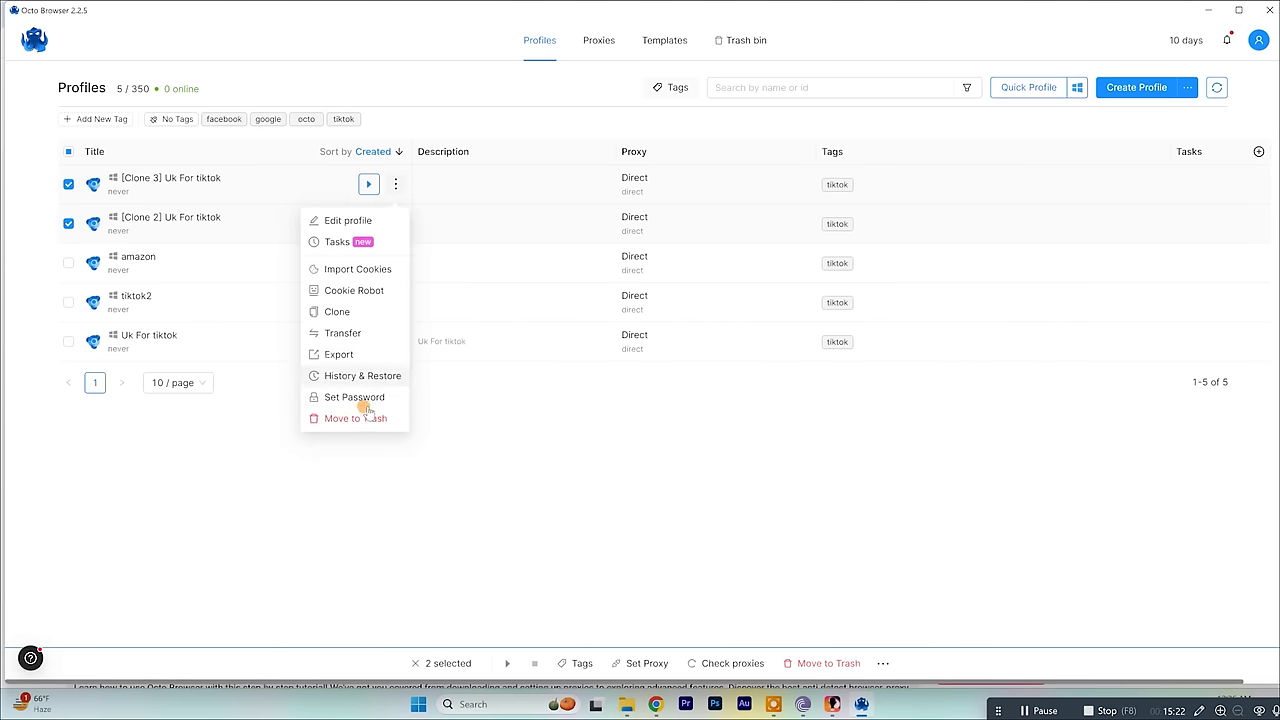
pyautogui.click(362, 418)
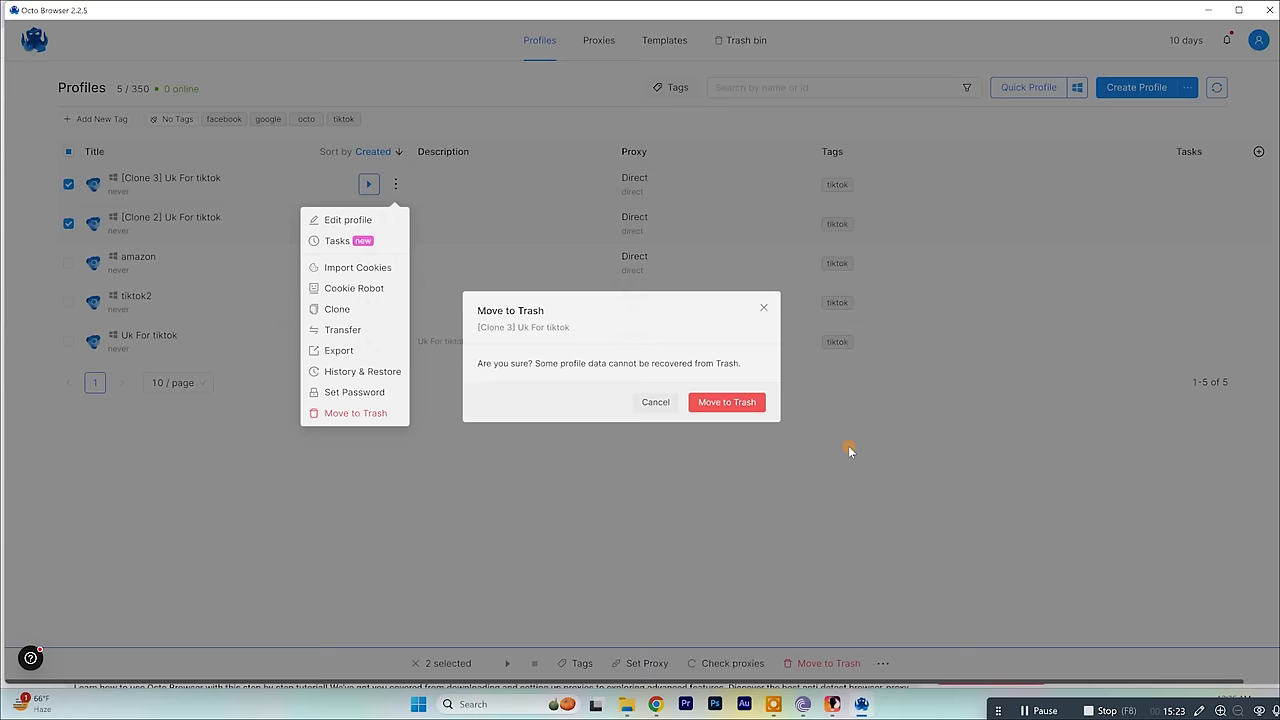
pyautogui.click(762, 402)
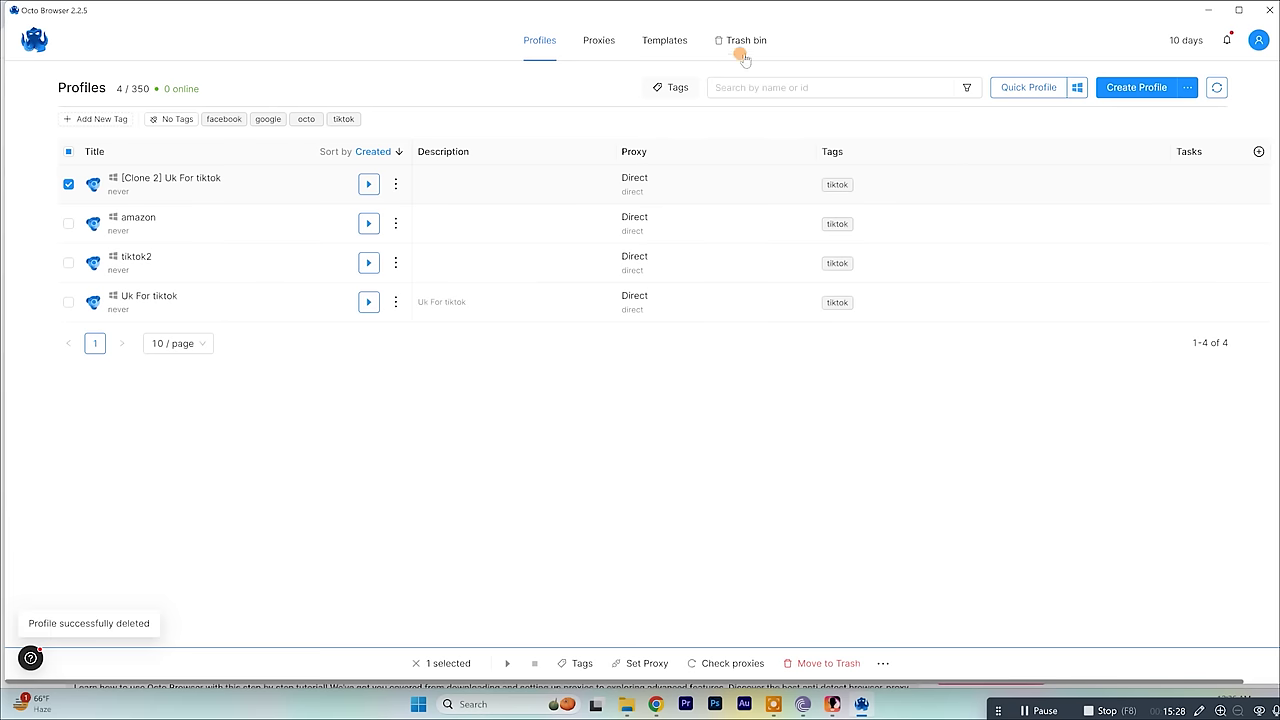
pyautogui.click(398, 183)
pyautogui.click(395, 416)
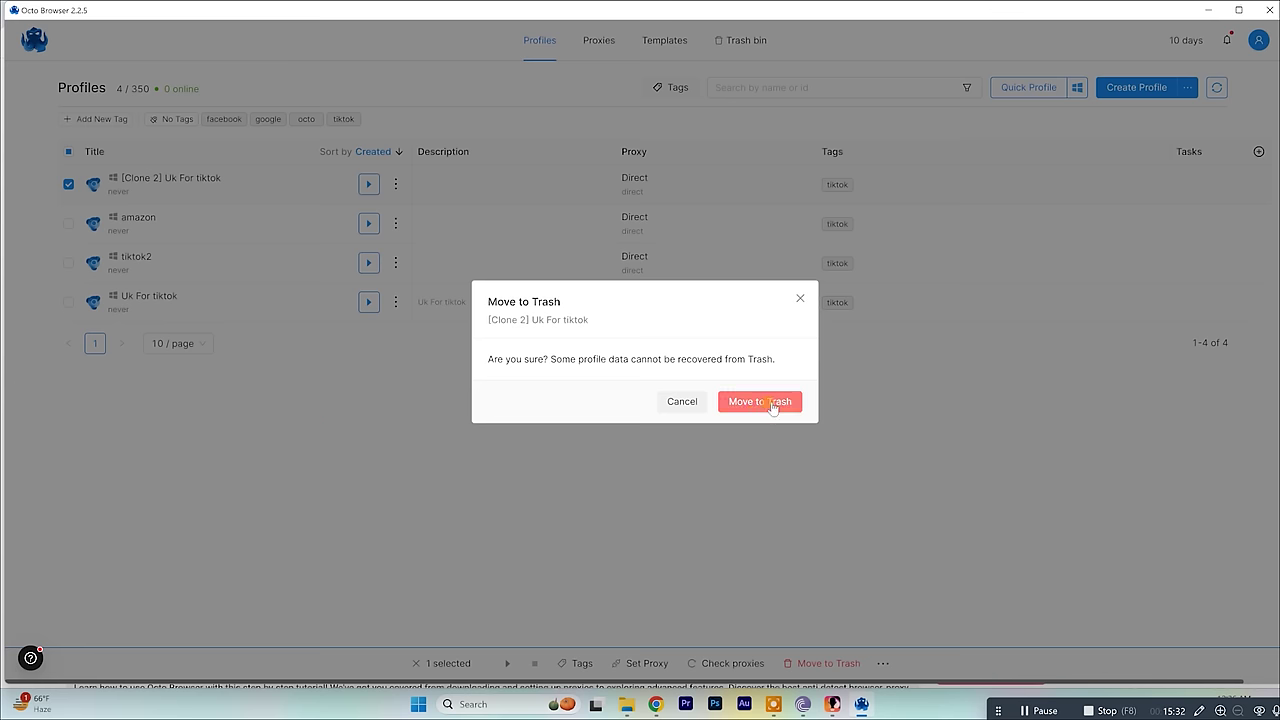
pyautogui.press('Return')
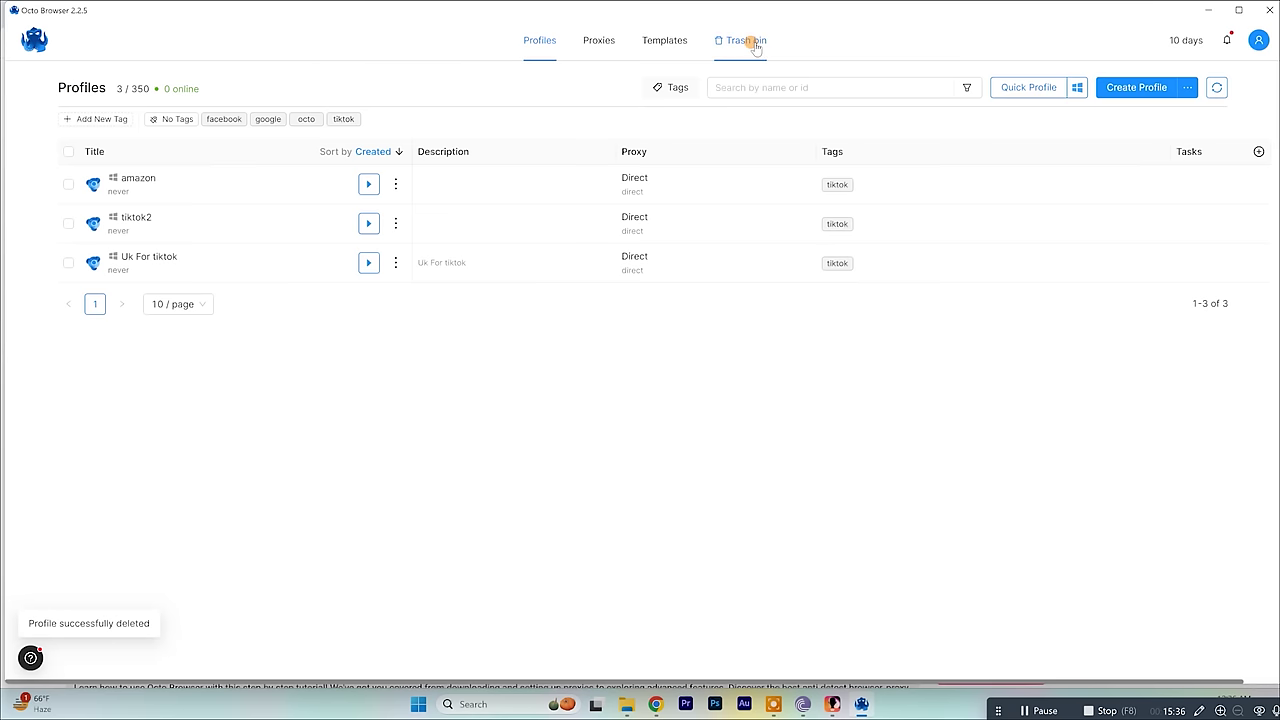
pyautogui.click(757, 44)
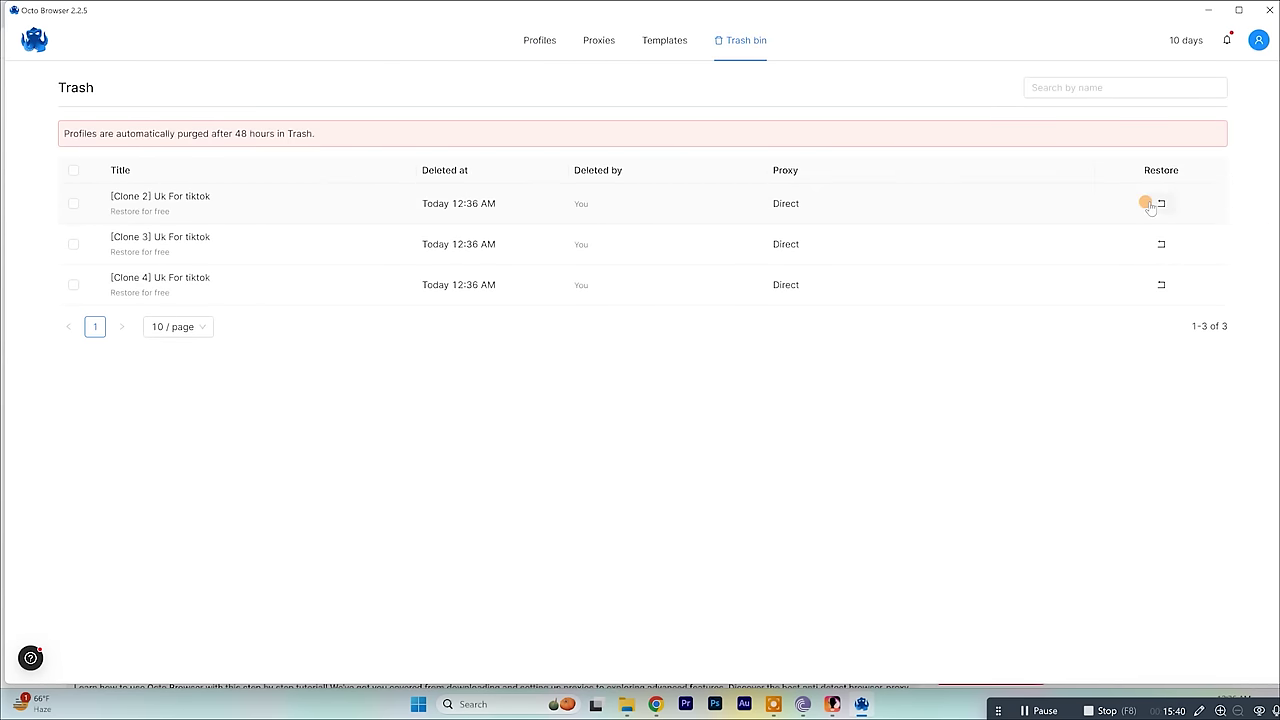
# Return to the Profiles list and start the Uk For tiktok profile.
pyautogui.click(530, 38)
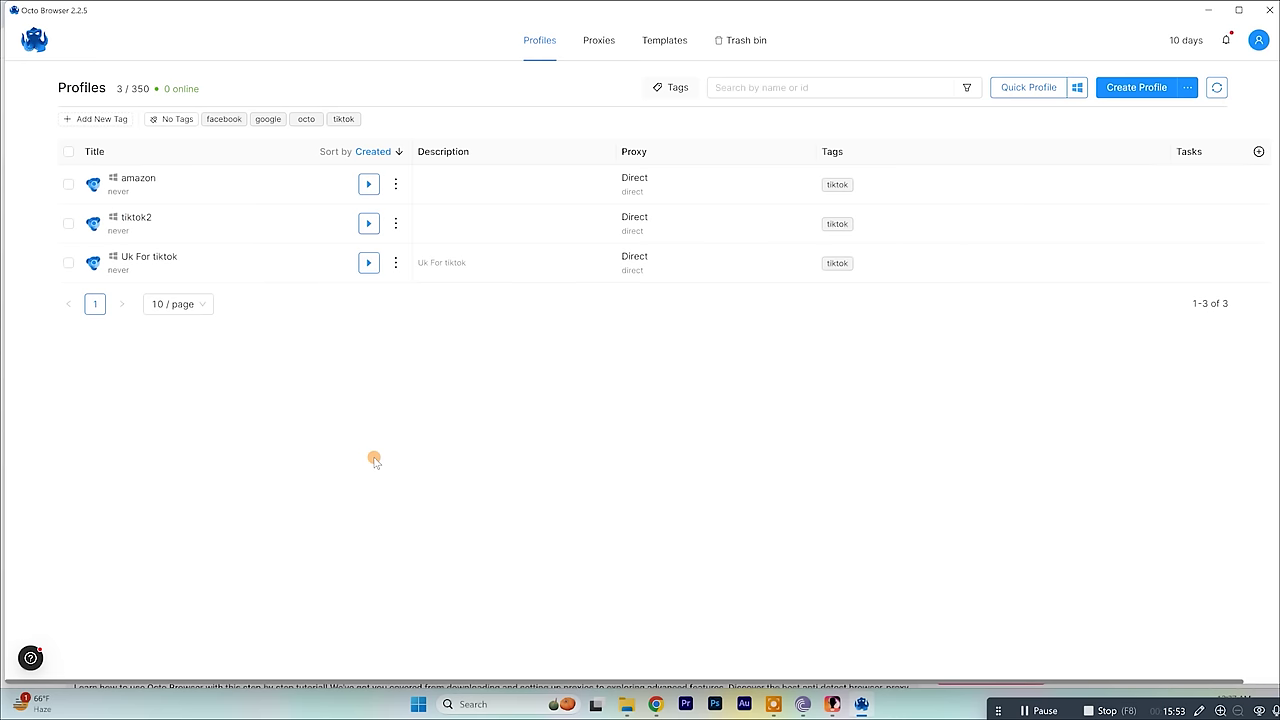
pyautogui.click(368, 263)
pyautogui.click(369, 264)
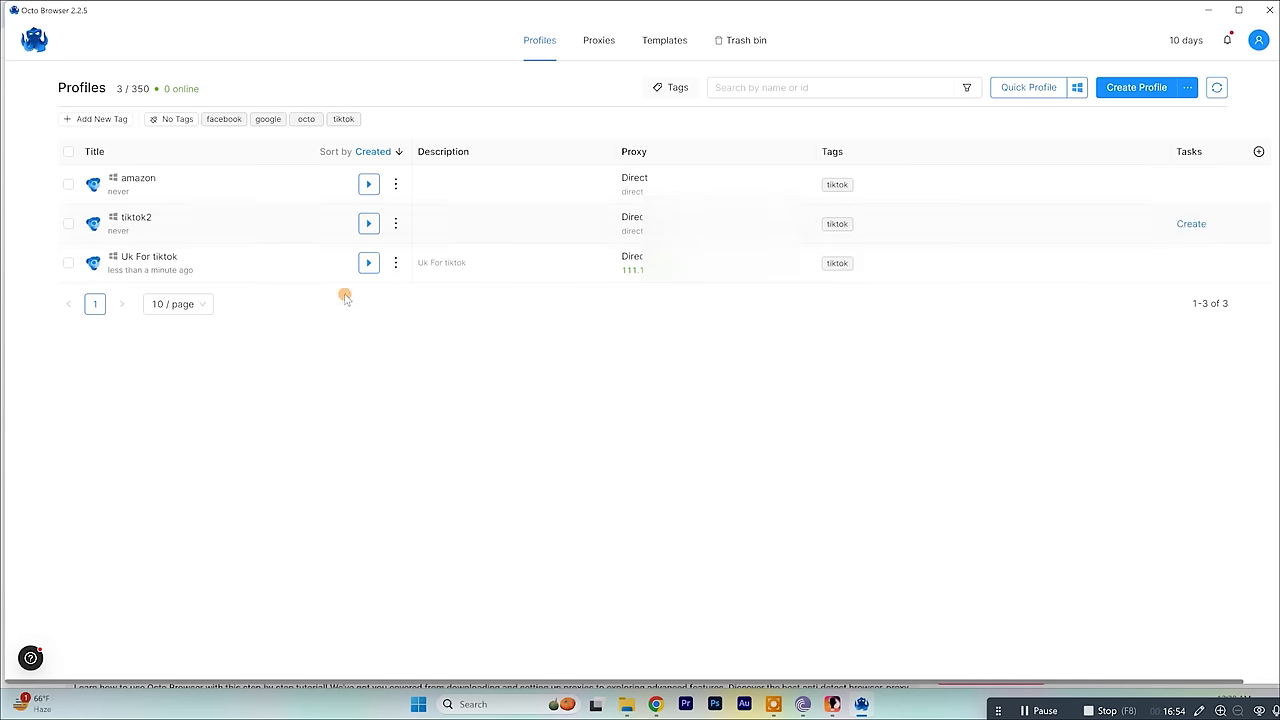
# Start the tiktok2 profile, then close its TikTok browser window.
pyautogui.click(366, 230)
pyautogui.click(368, 185)
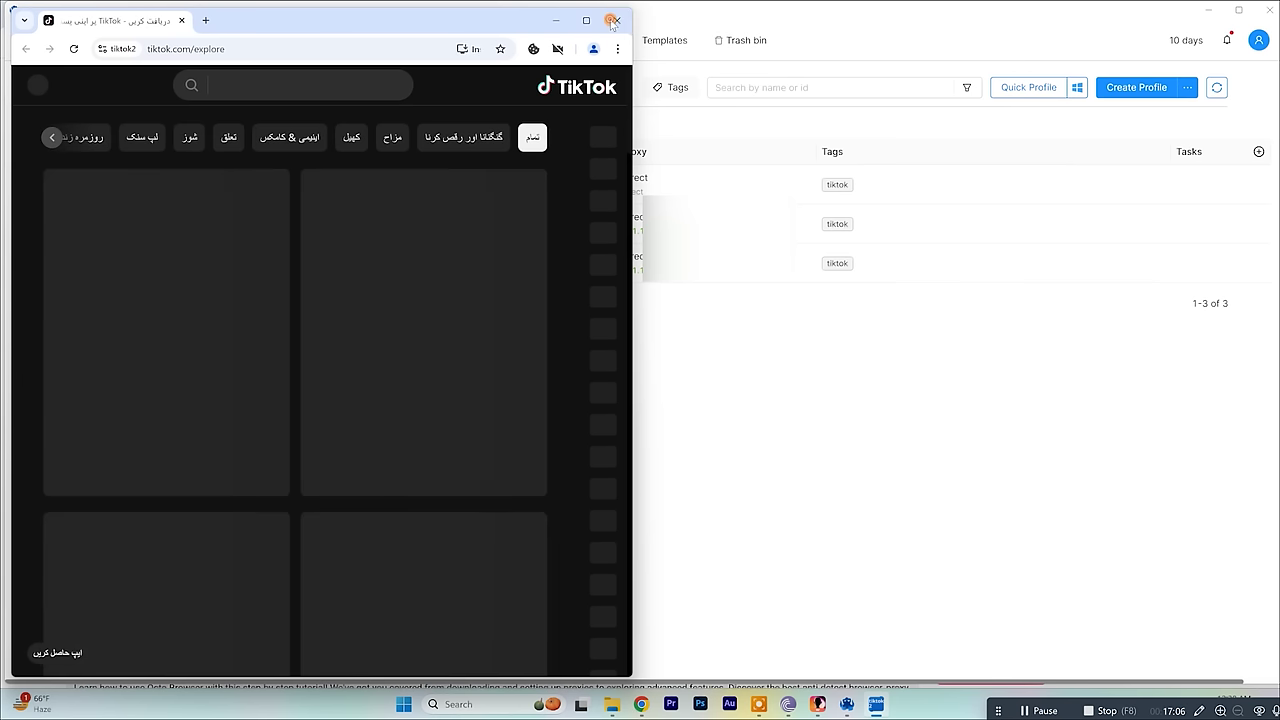
pyautogui.click(614, 21)
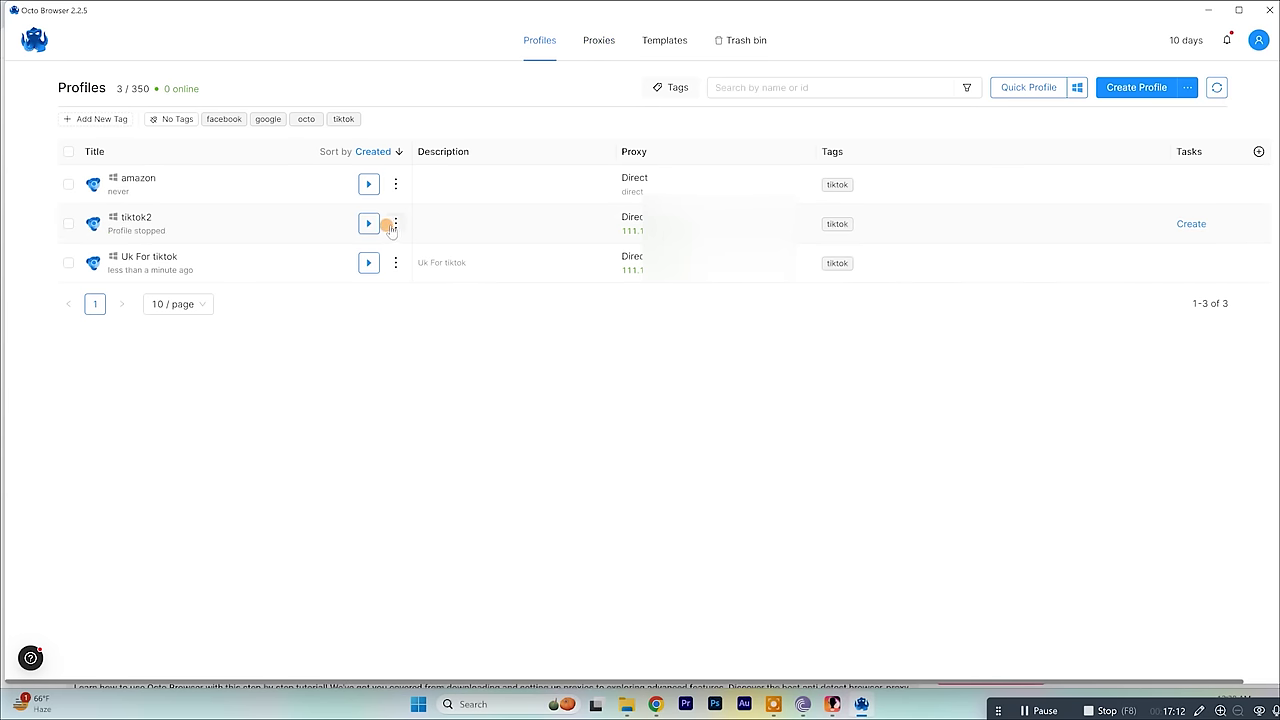
pyautogui.click(394, 222)
pyautogui.click(328, 259)
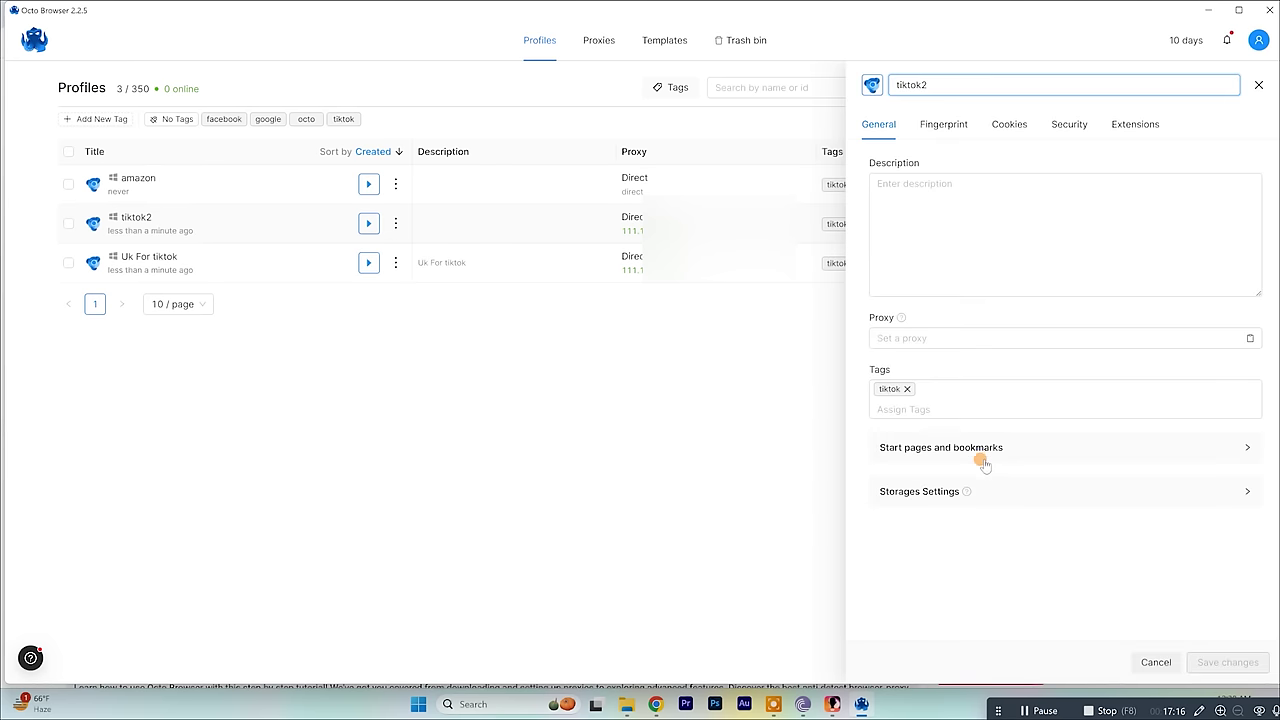
pyautogui.click(980, 450)
pyautogui.scroll(-2, 1037, 479)
pyautogui.scroll(1, 923, 274)
pyautogui.tripleClick(960, 420)
pyautogui.click(830, 424)
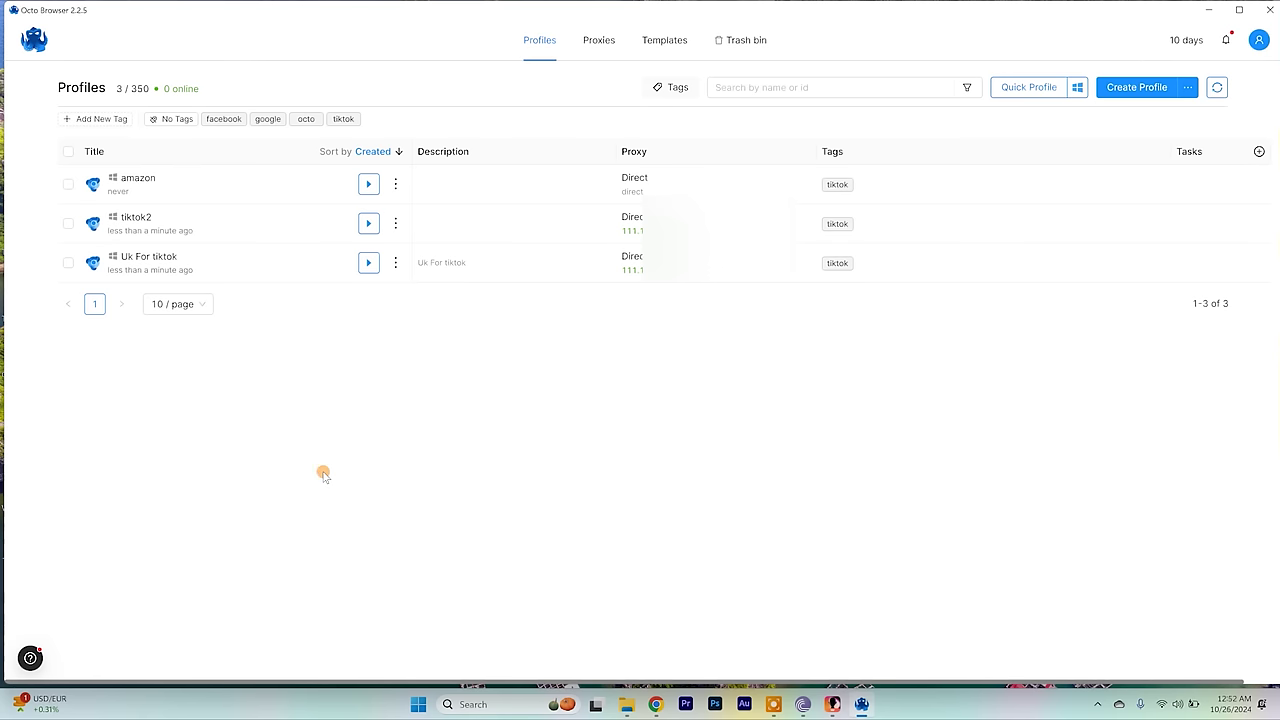
# Open the Uk For tiktok profile for editing and start setting a new proxy.
pyautogui.click(396, 264)
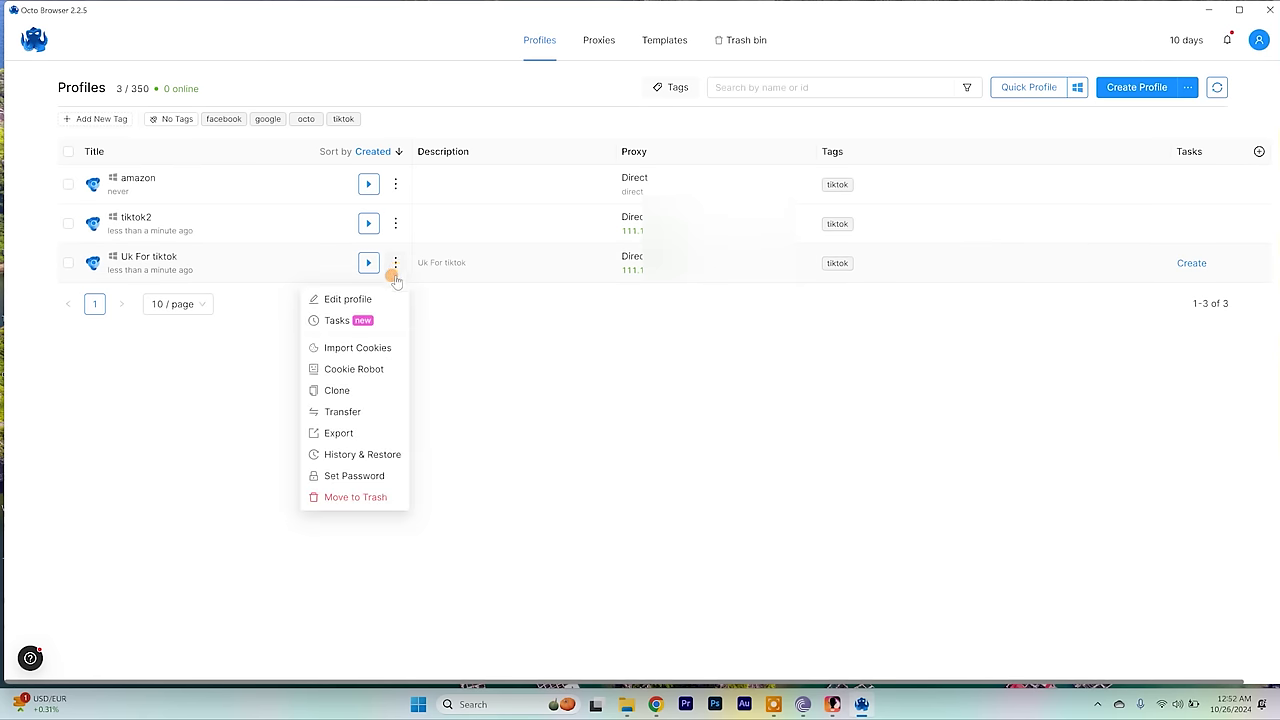
pyautogui.click(367, 300)
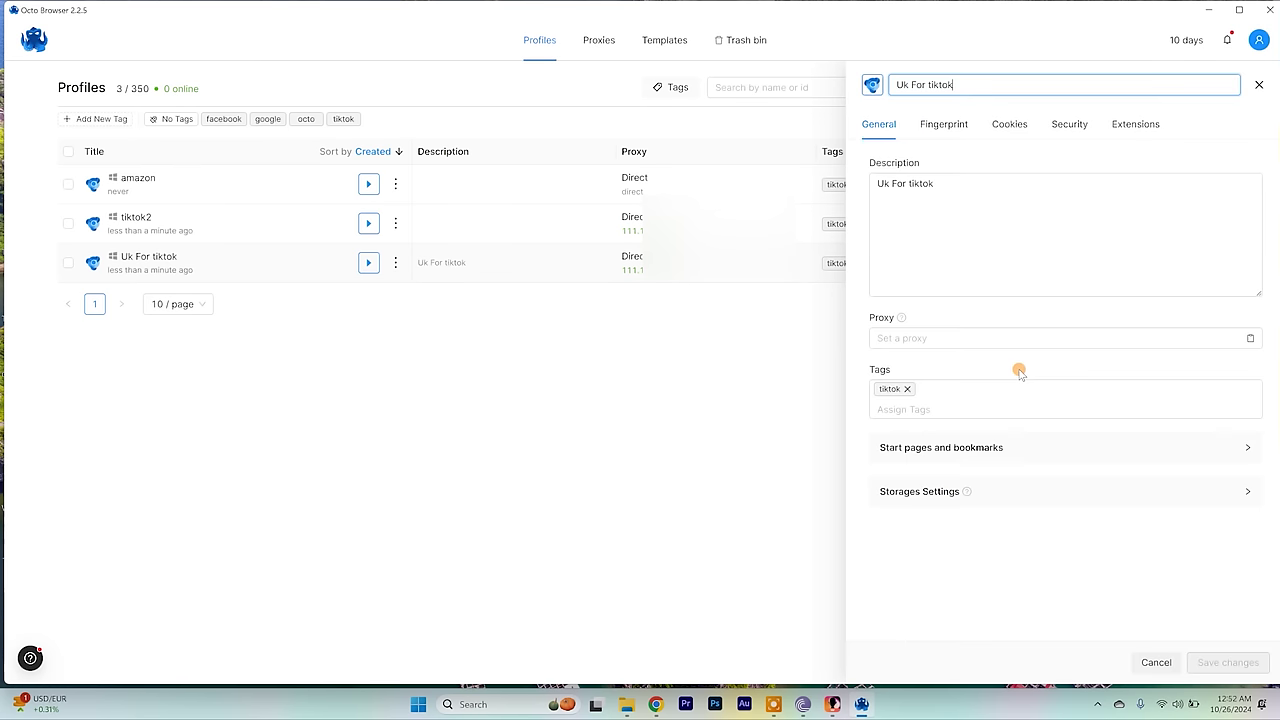
pyautogui.click(921, 338)
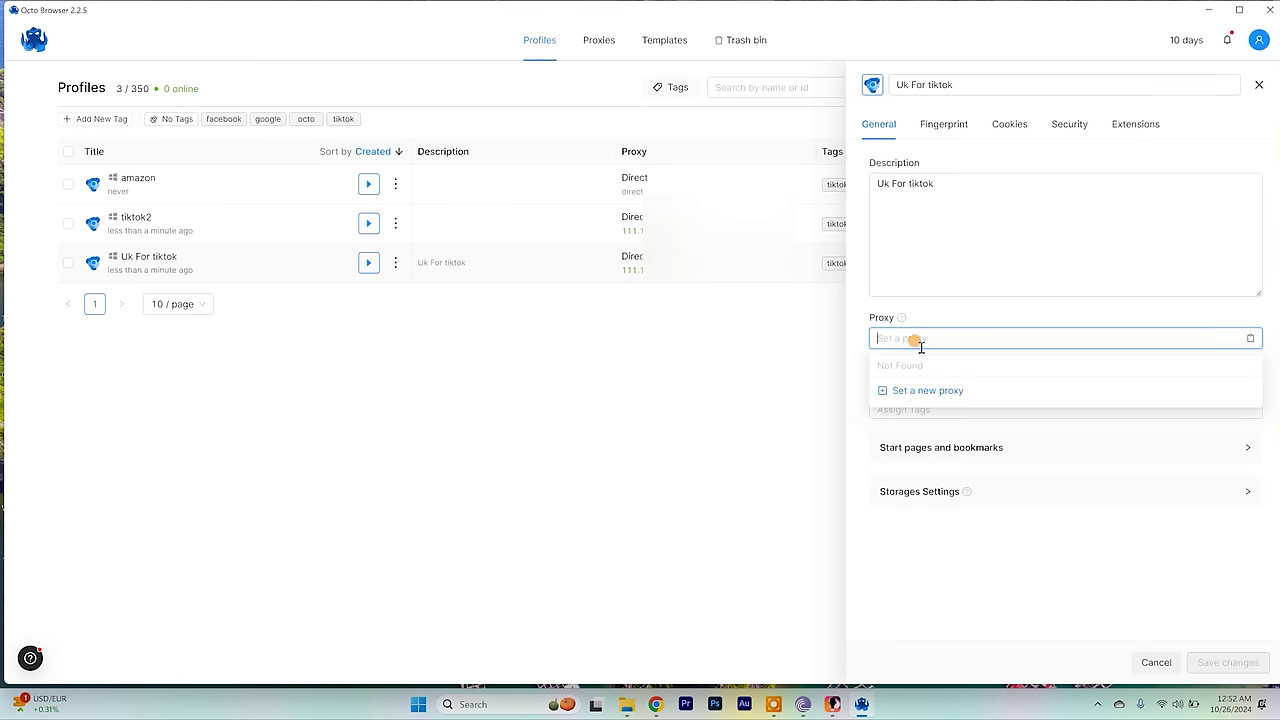
pyautogui.click(907, 390)
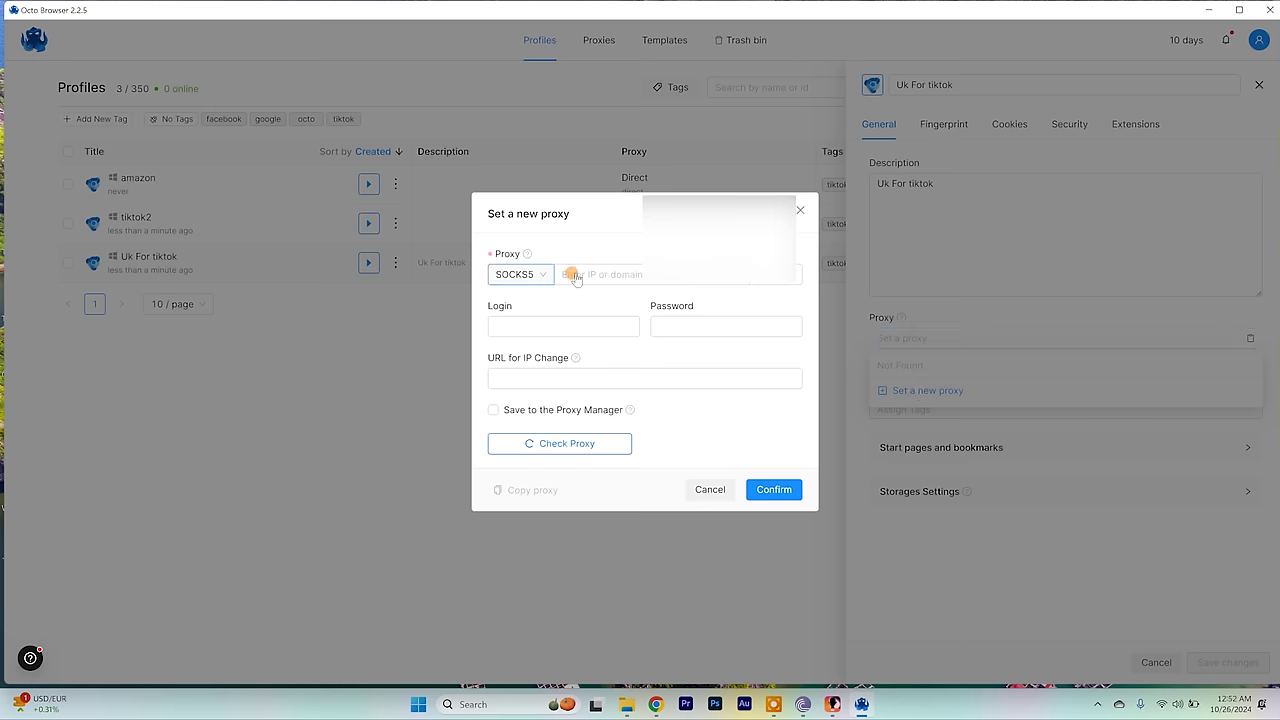
# Enter the SOCKS5 proxy host, port 1234, and the proxy login and password.
pyautogui.click(612, 276)
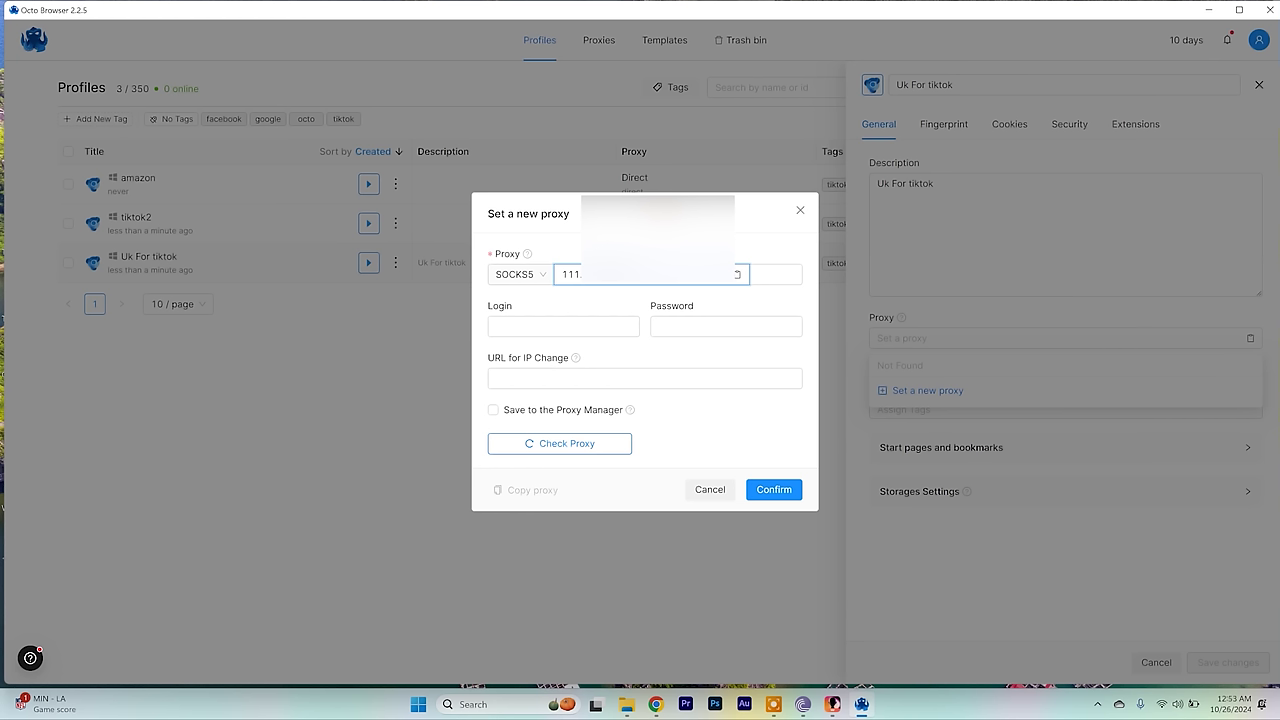
pyautogui.click(772, 275)
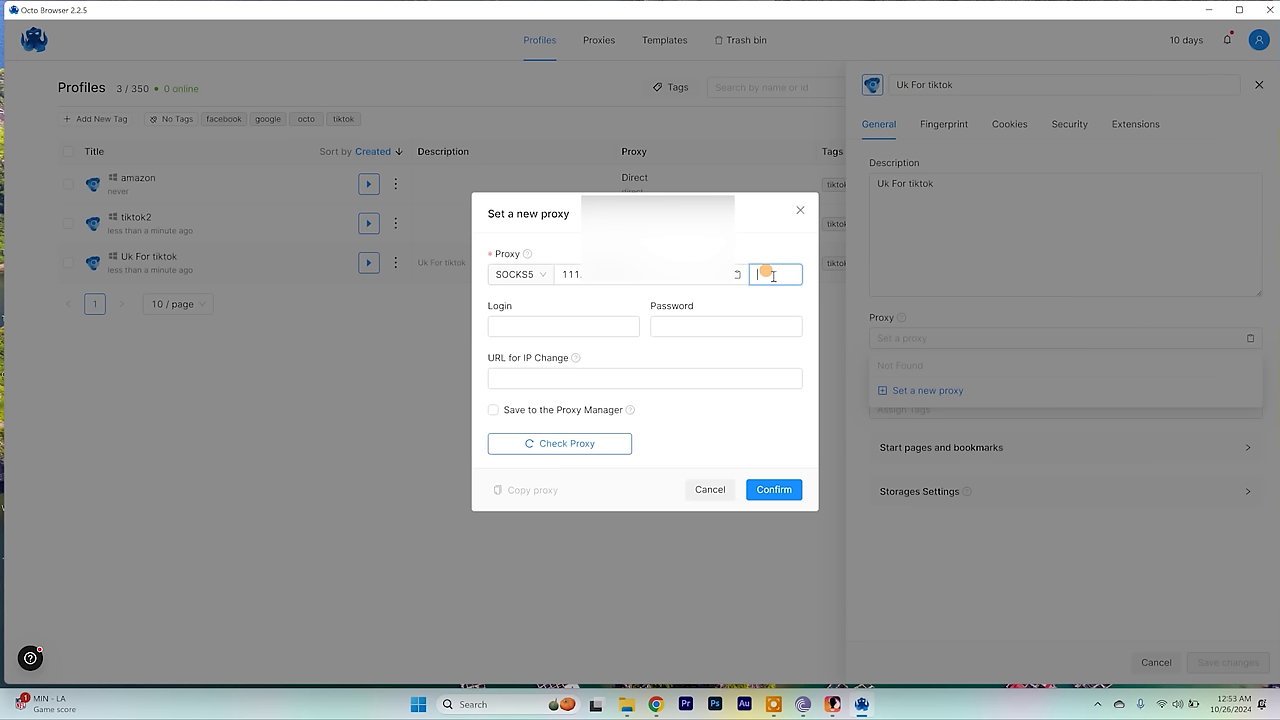
pyautogui.write('1234')
pyautogui.click(533, 322)
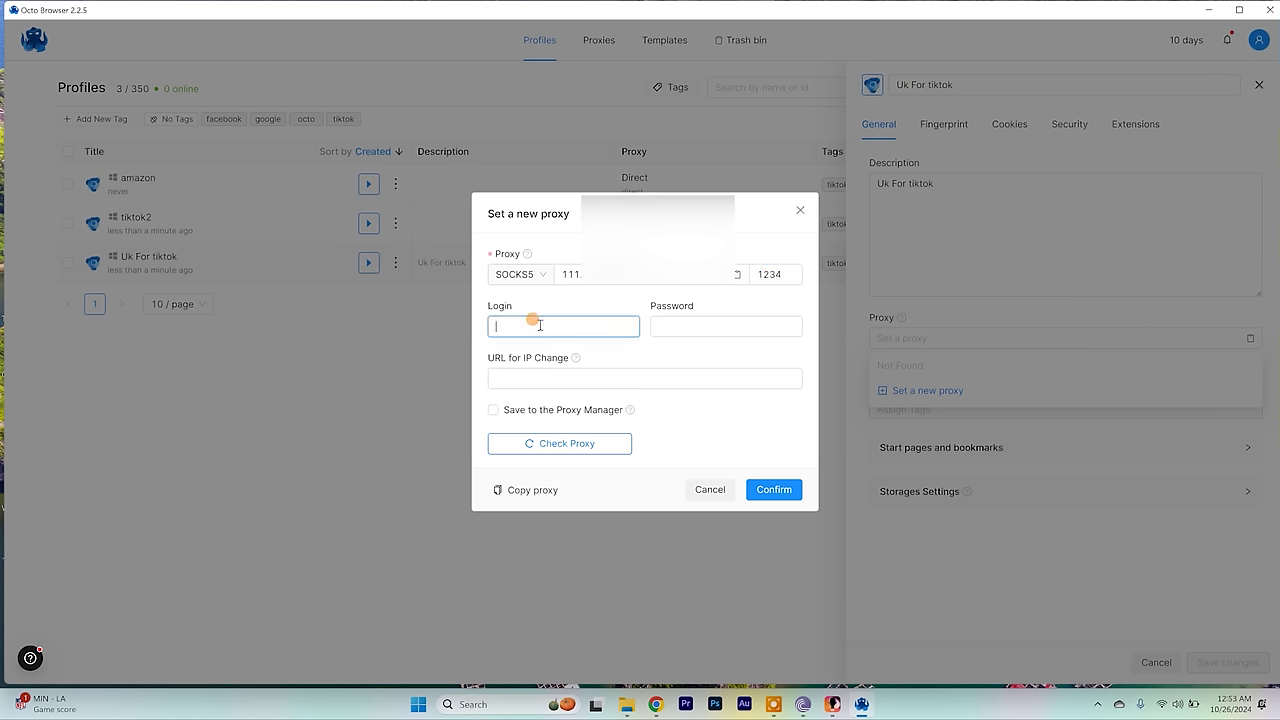
pyautogui.click(675, 324)
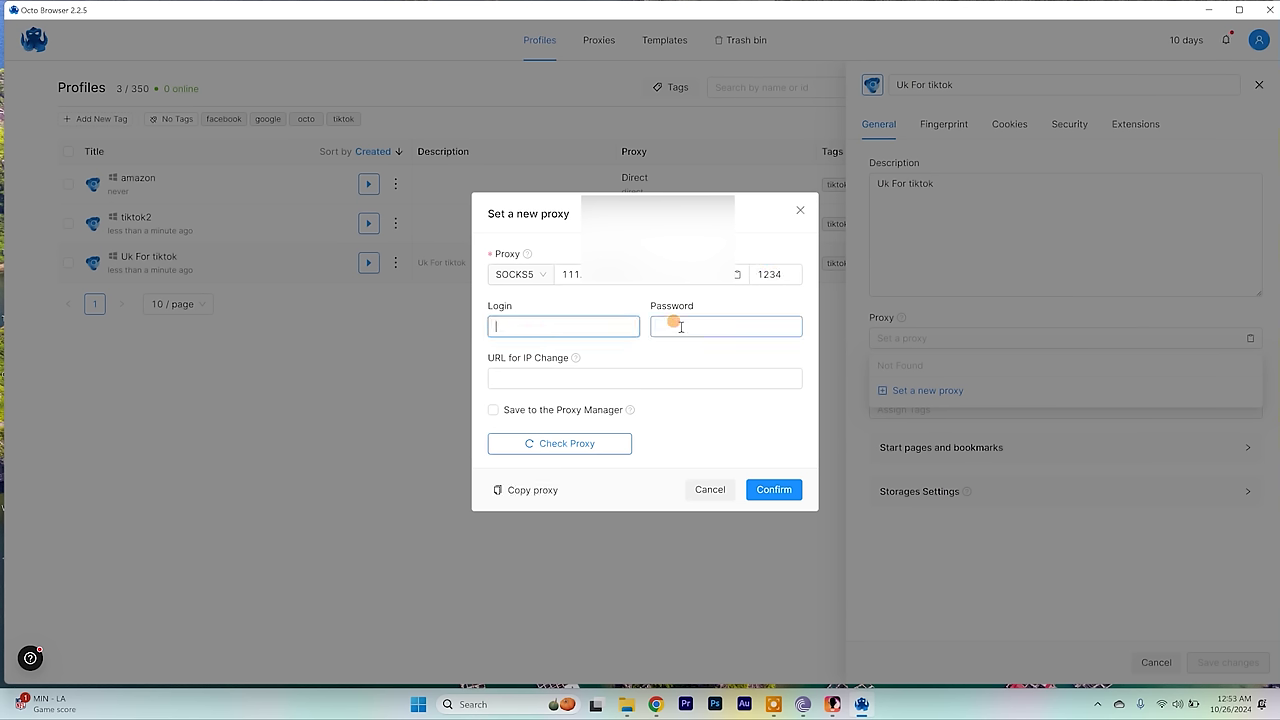
pyautogui.write('test')
pyautogui.click(680, 326)
pyautogui.write('test')
# Check the proxy connection, confirm it, and close the profile settings.
pyautogui.click(548, 445)
pyautogui.click(767, 489)
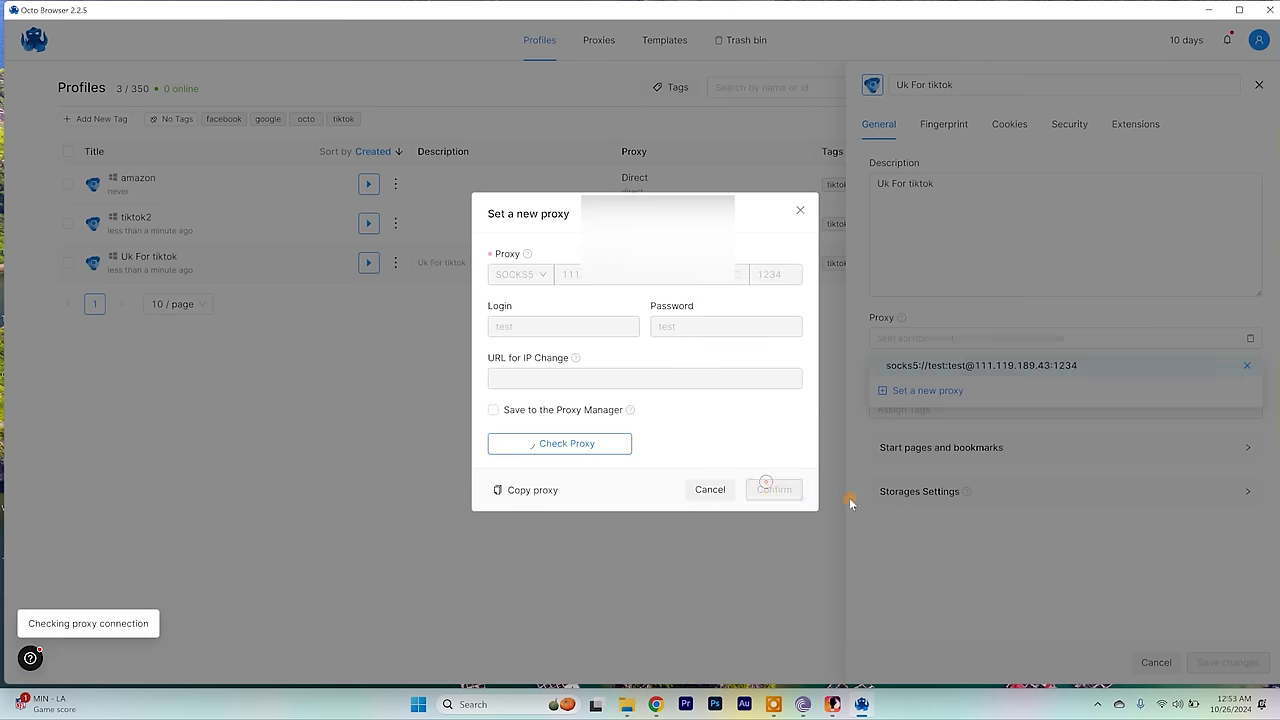
pyautogui.click(738, 387)
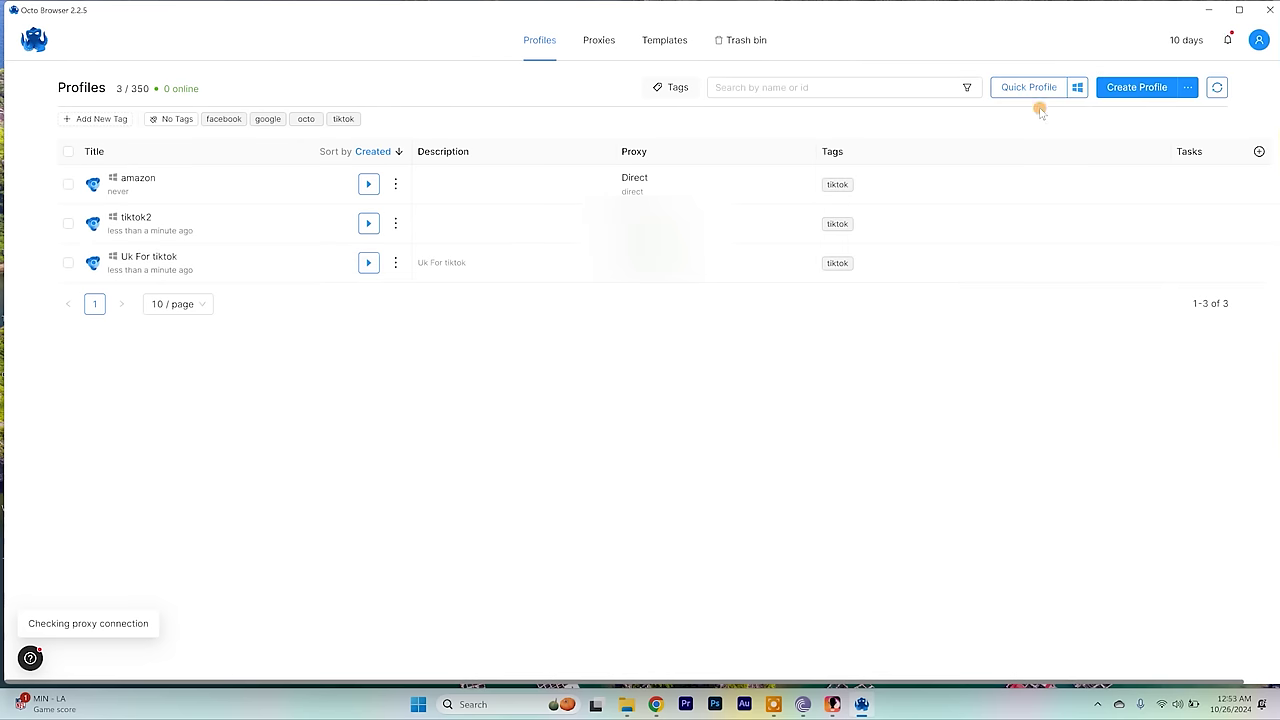
pyautogui.click(597, 45)
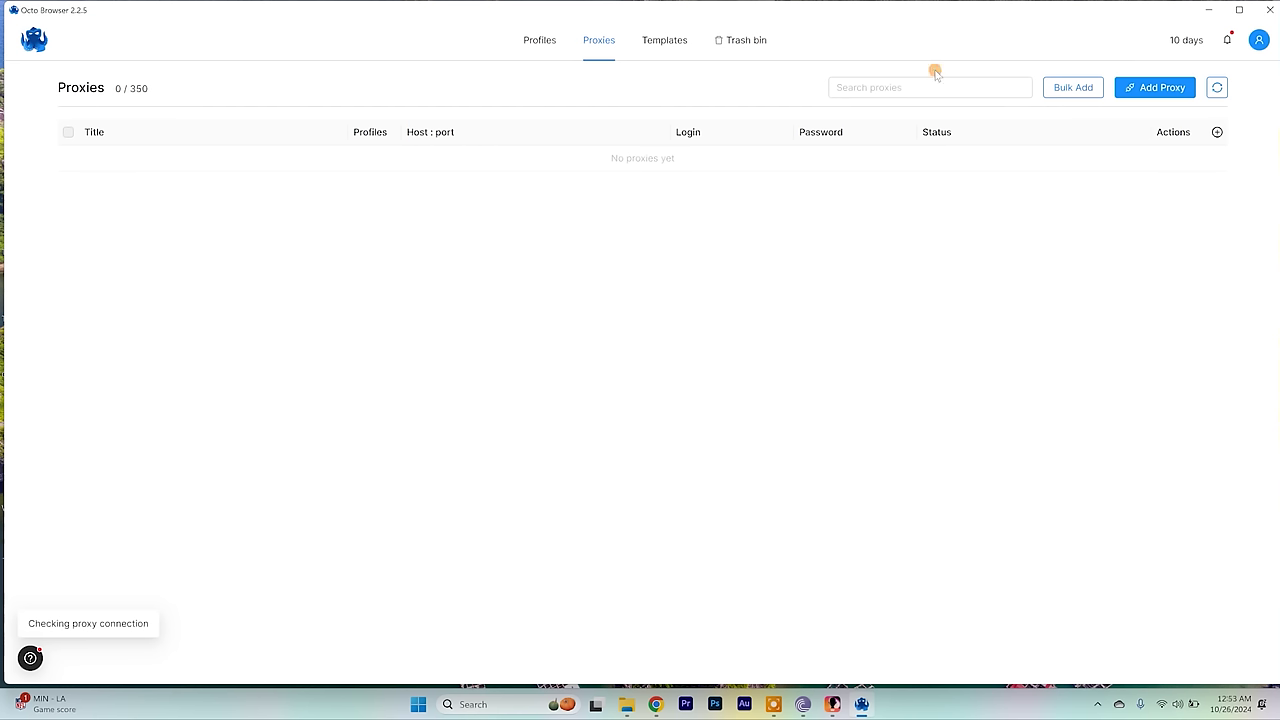
pyautogui.click(1072, 89)
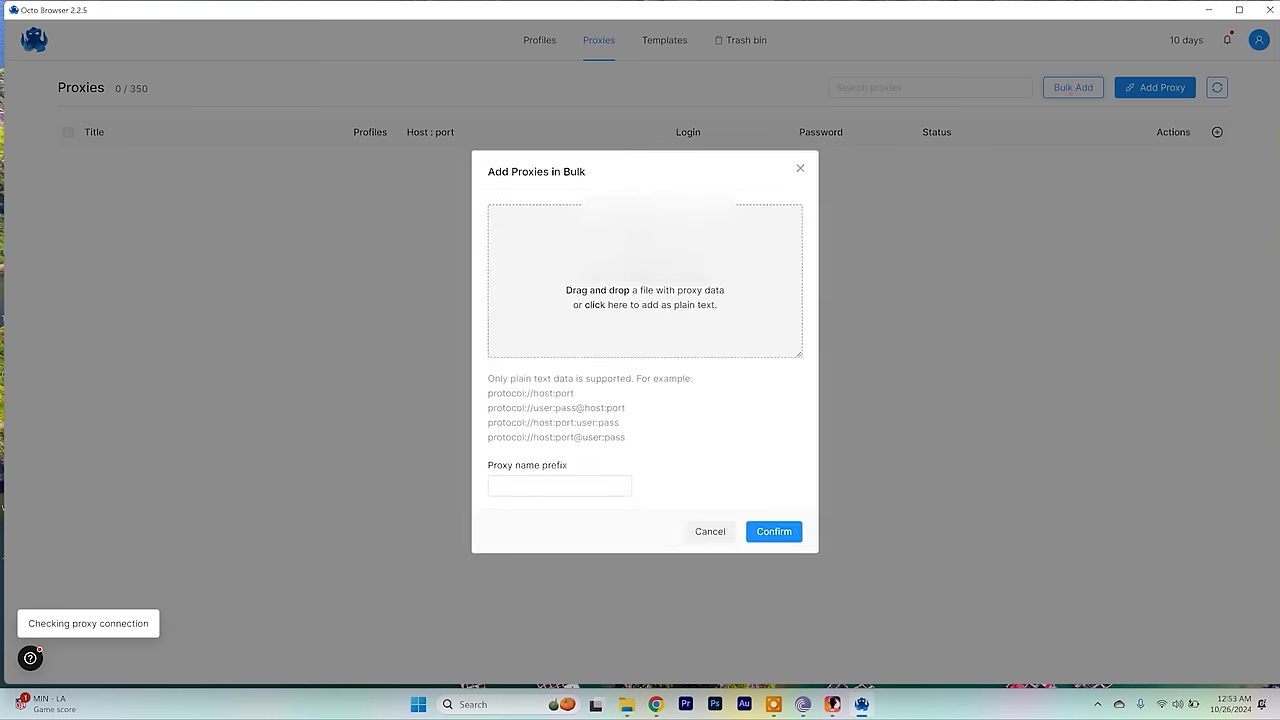
pyautogui.click(634, 279)
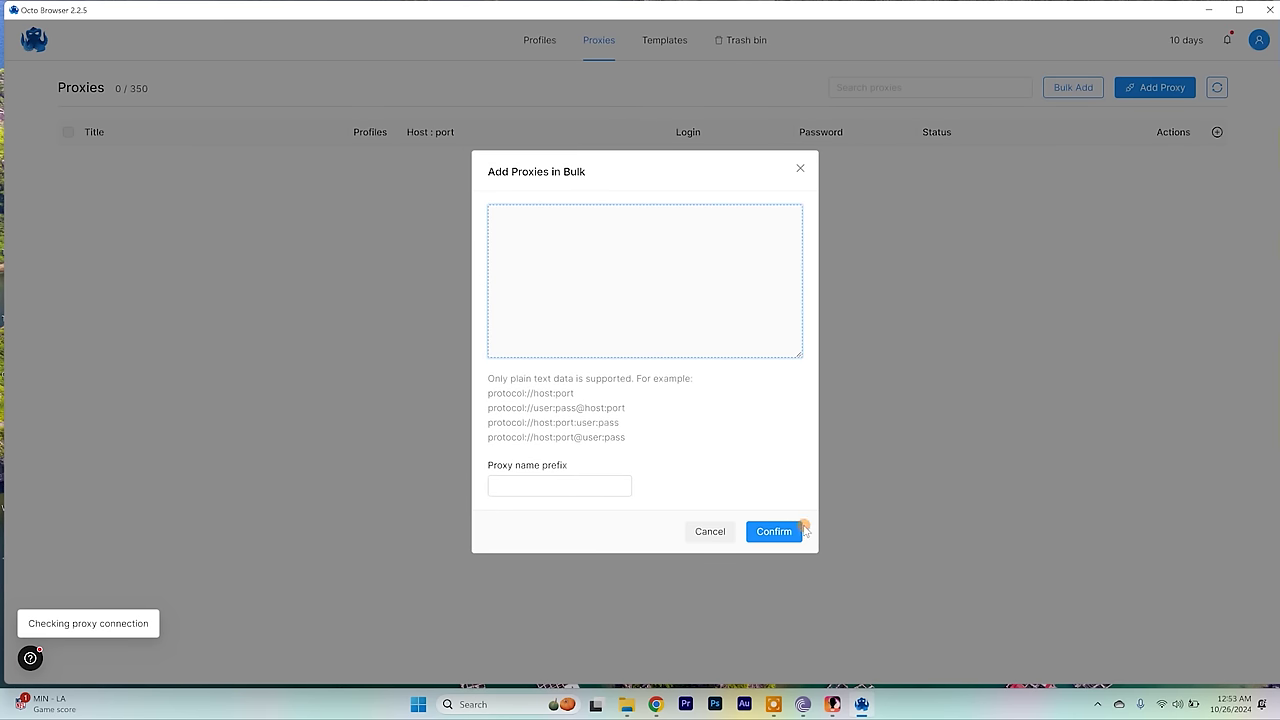
pyautogui.click(692, 528)
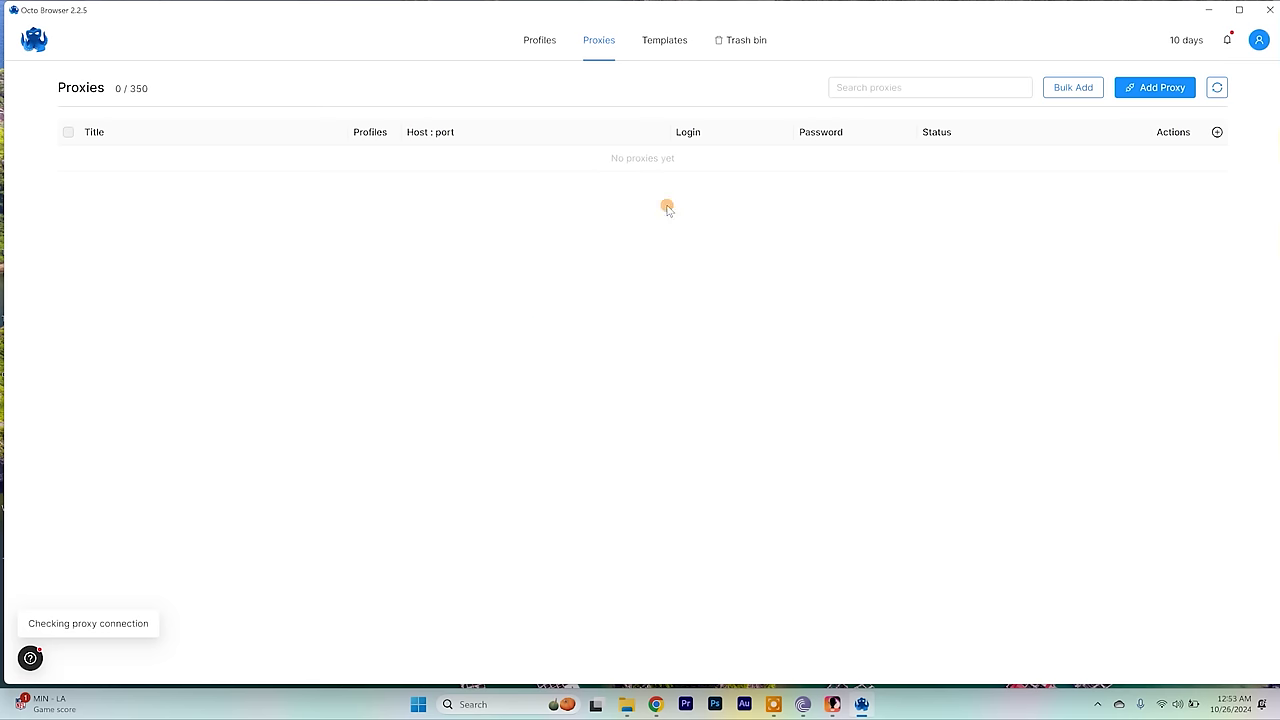
pyautogui.click(534, 39)
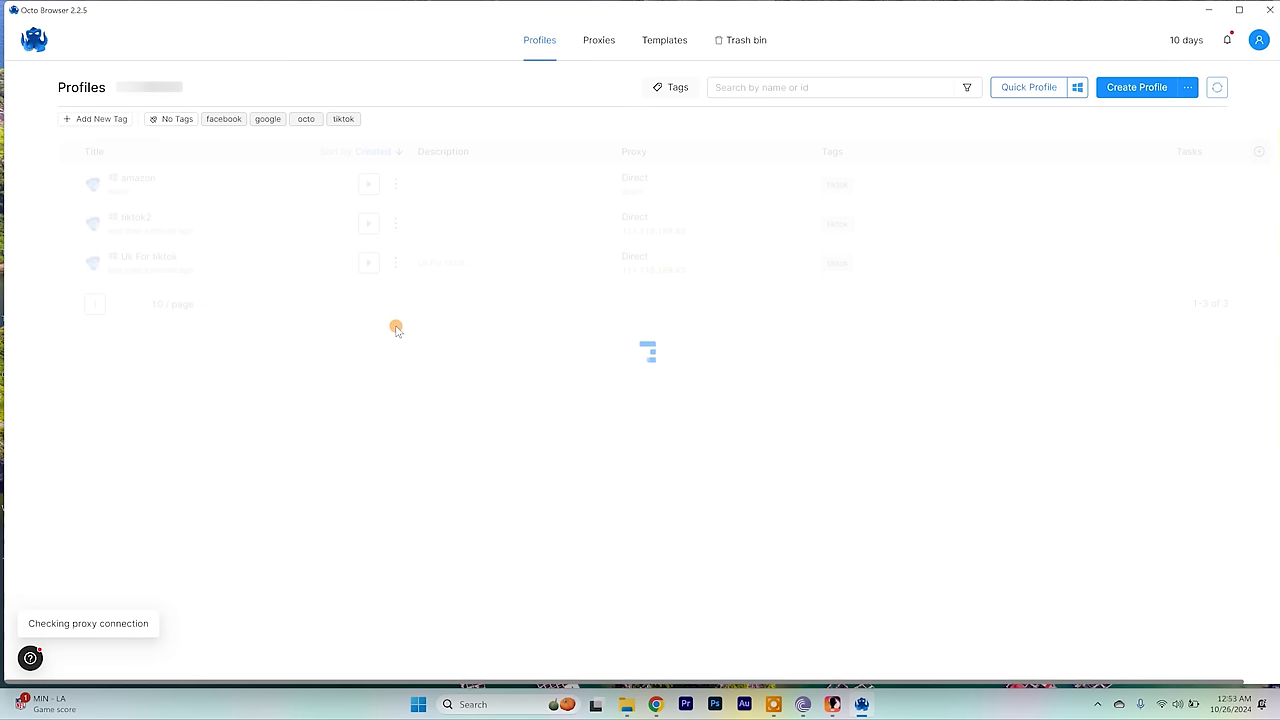
pyautogui.click(395, 262)
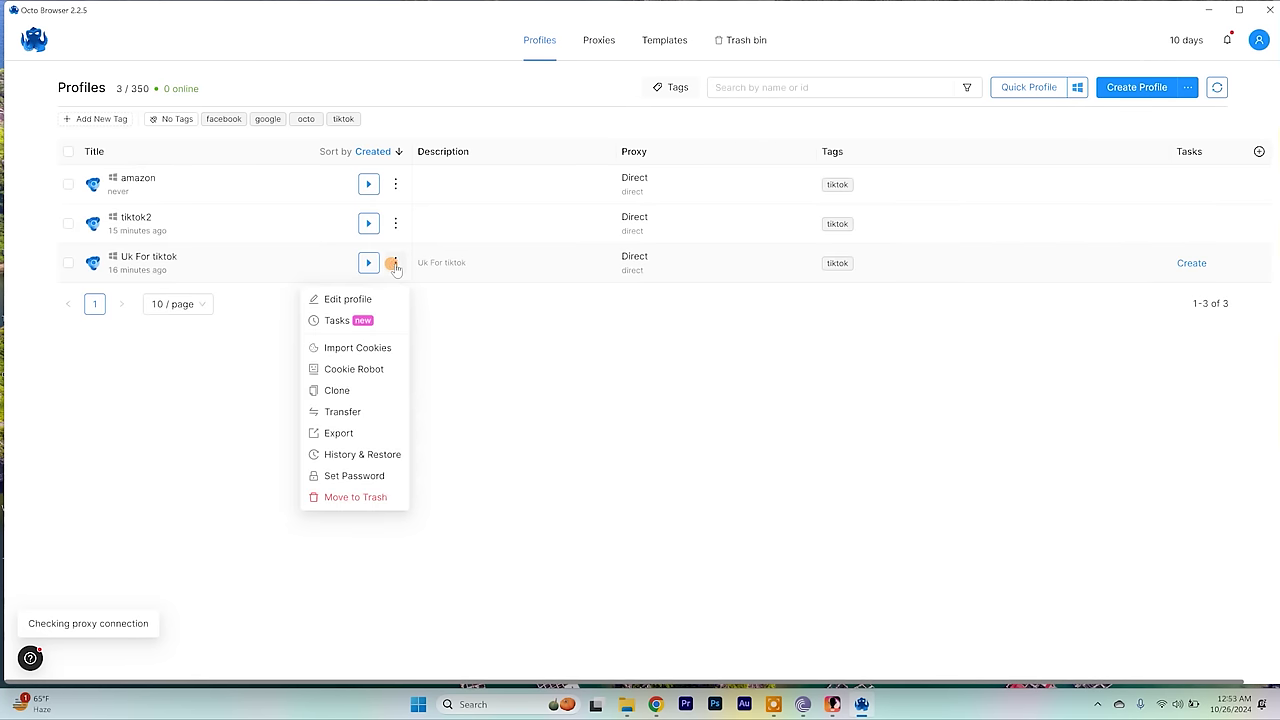
pyautogui.click(342, 297)
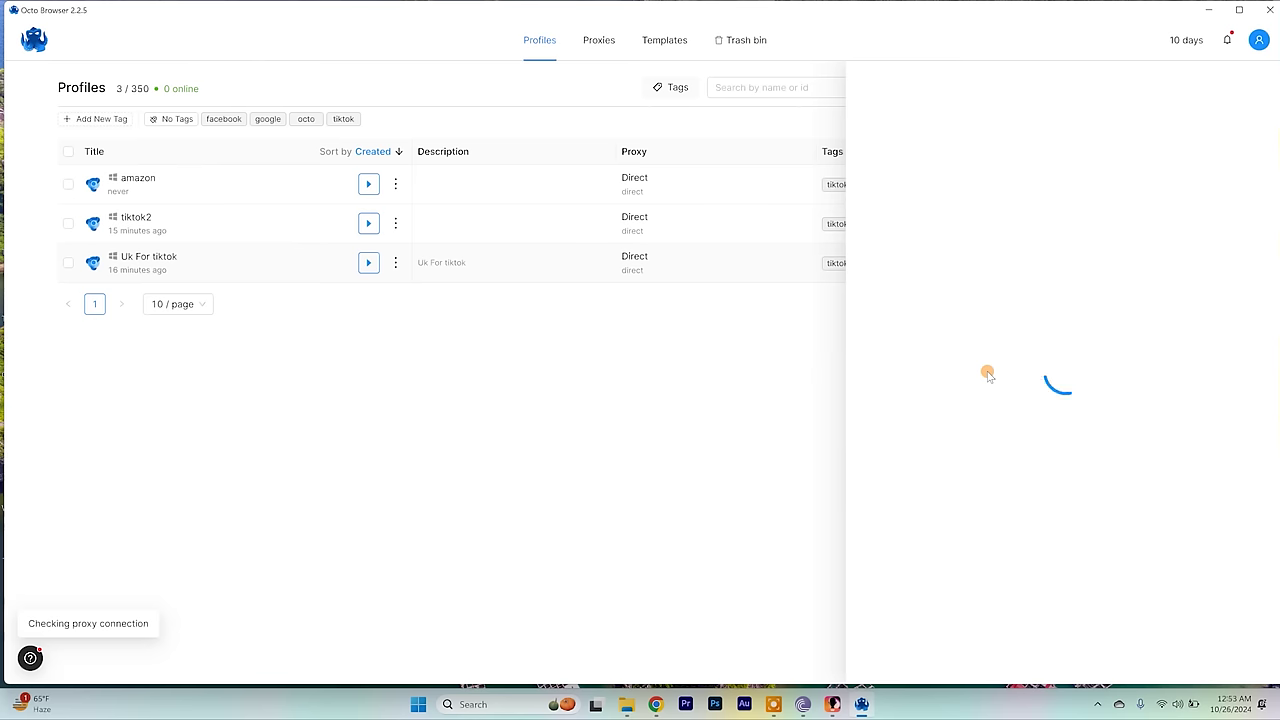
pyautogui.click(925, 338)
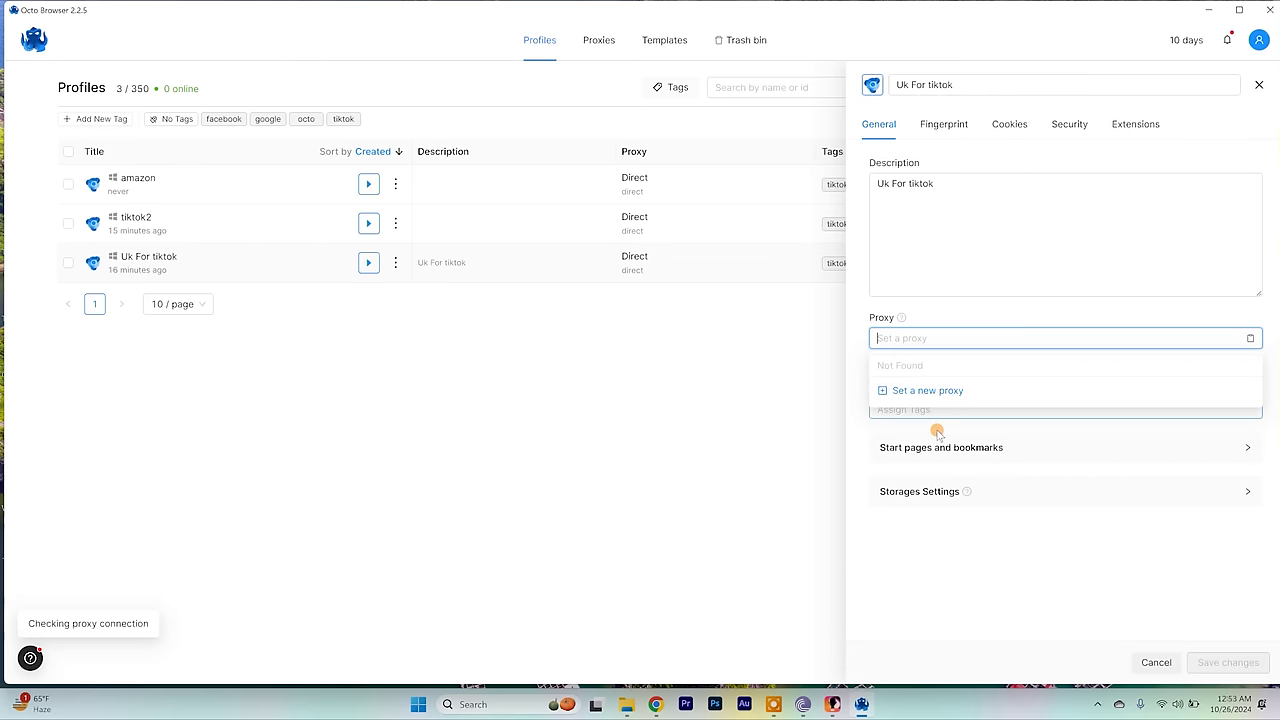
pyautogui.click(684, 436)
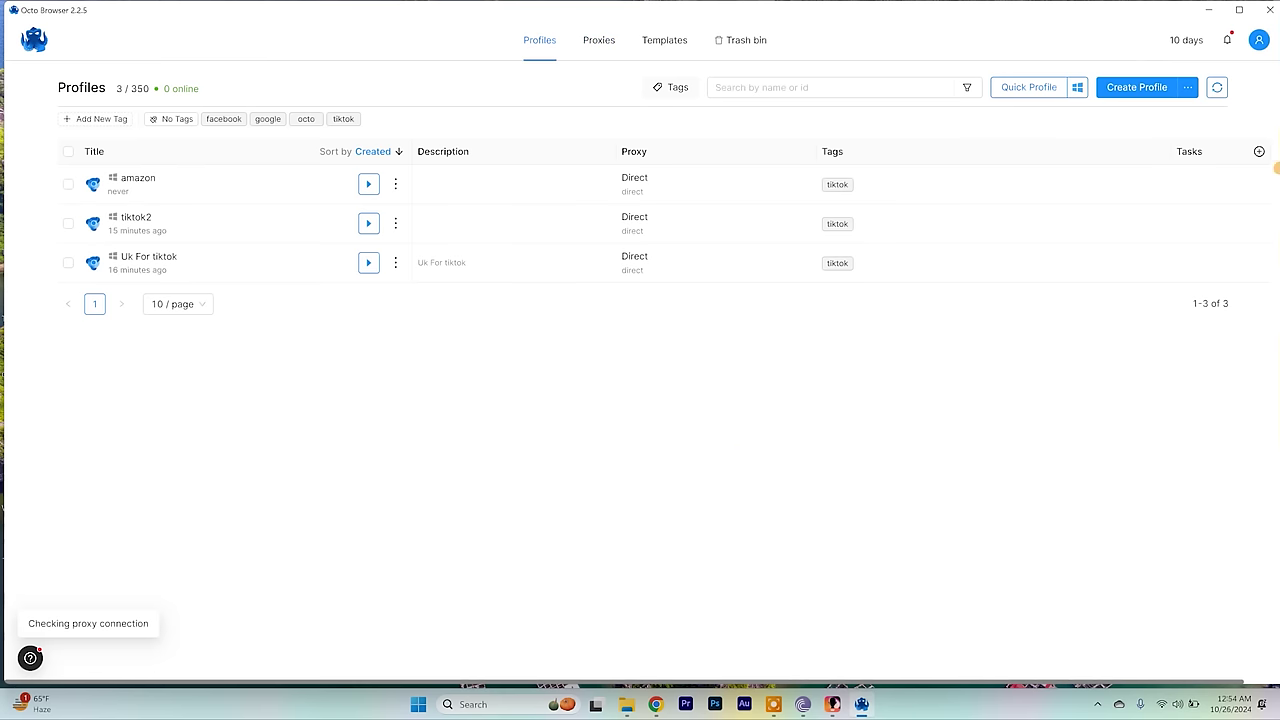
pyautogui.click(1262, 46)
# From Team settings (1 / 4 members), open Invite a team member and select the Email field.
pyautogui.click(1206, 117)
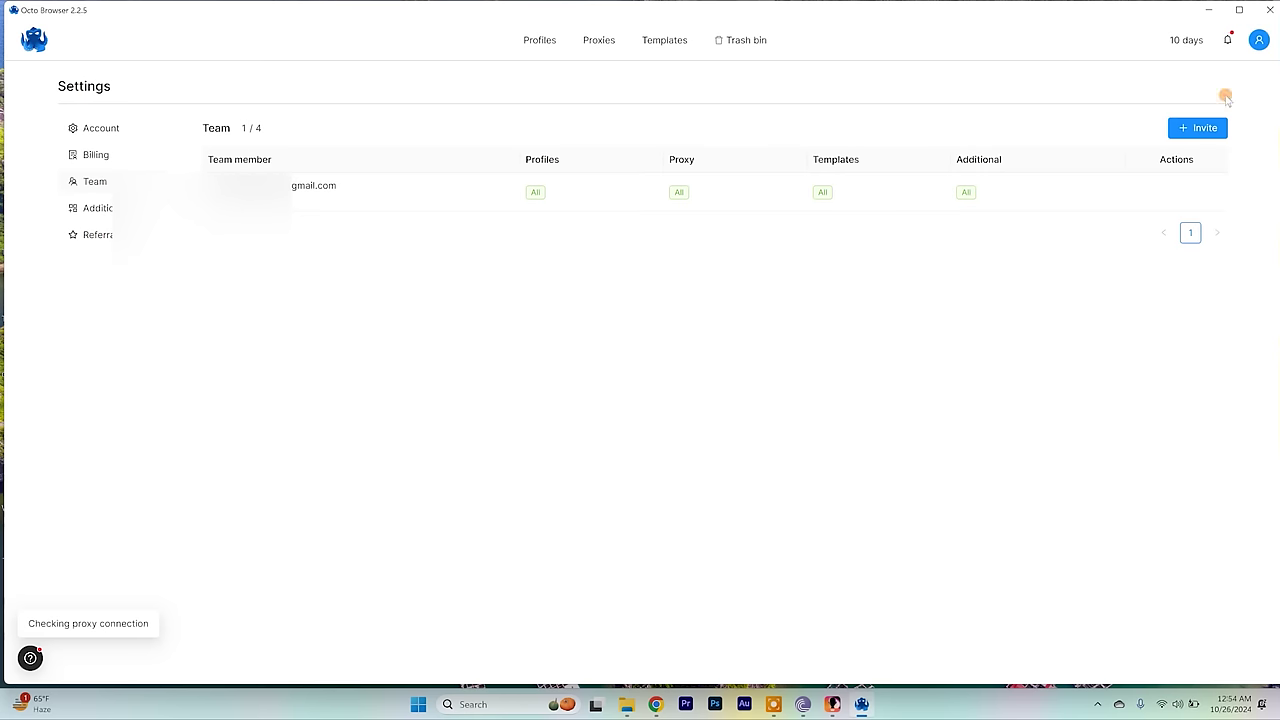
pyautogui.click(1188, 128)
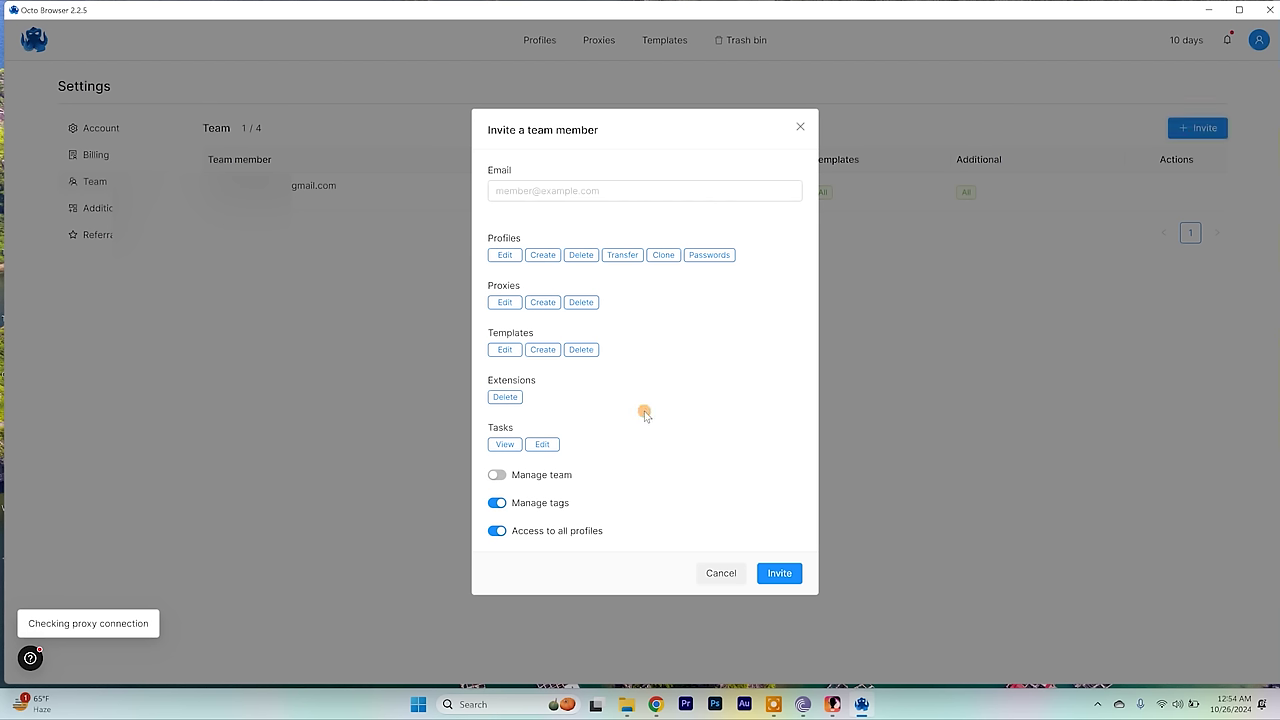
pyautogui.click(571, 189)
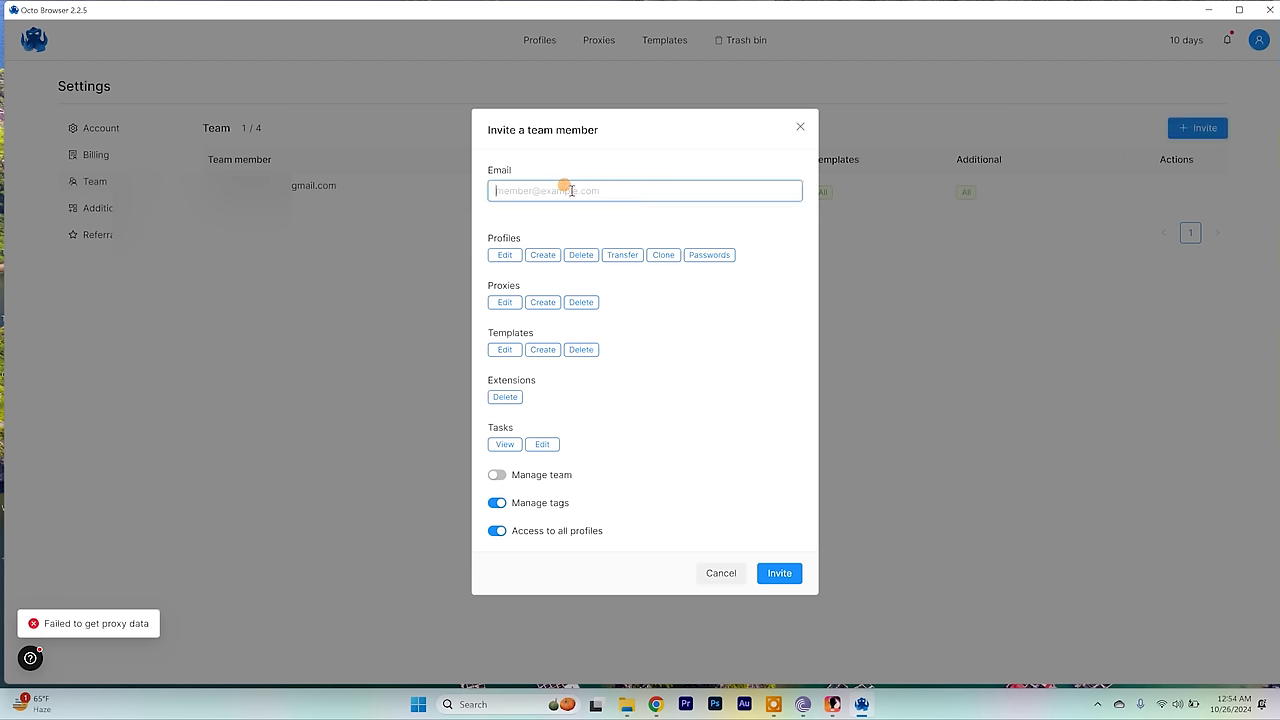